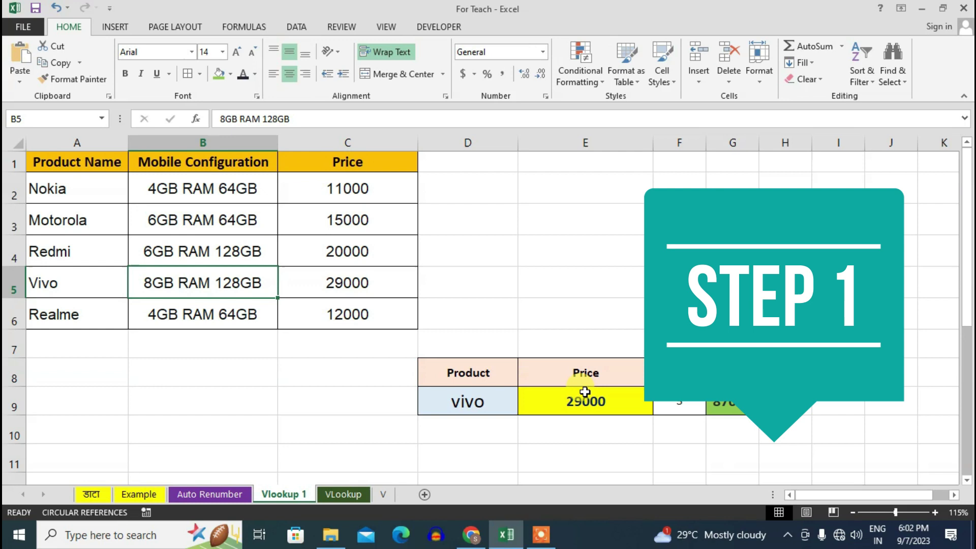
# Step: Try nokia and realme in turn as the product in cell D9 to test the price lookup
pyautogui.click(460, 402)
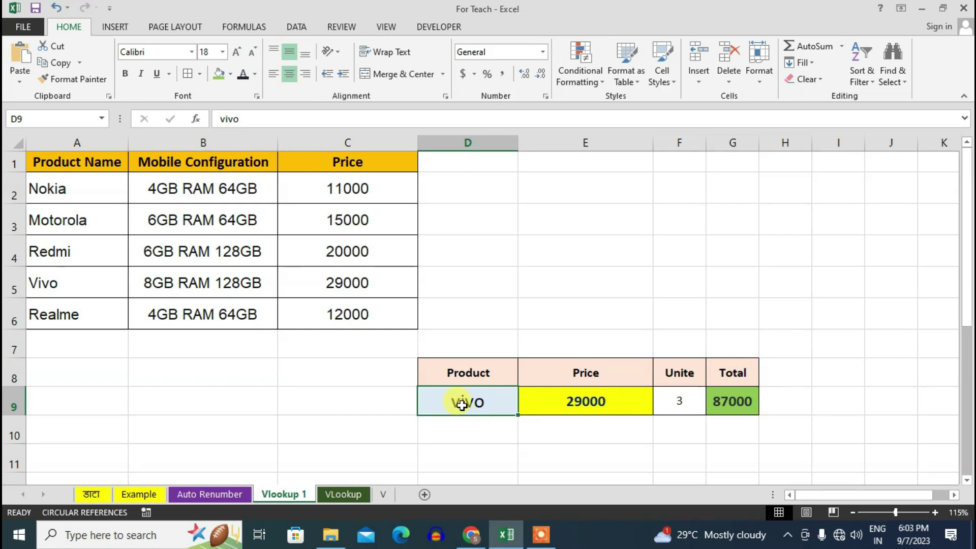
pyautogui.write('nokia')
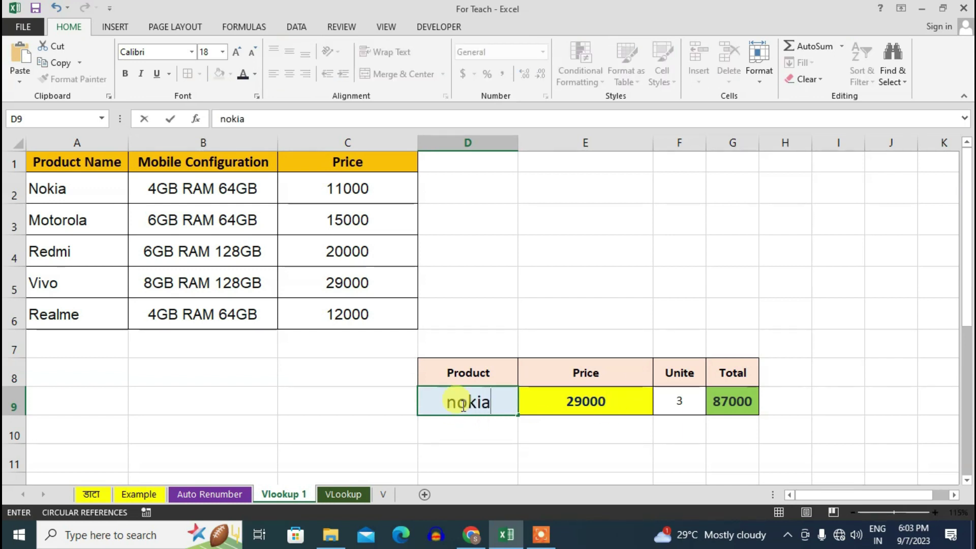
pyautogui.press('Return')
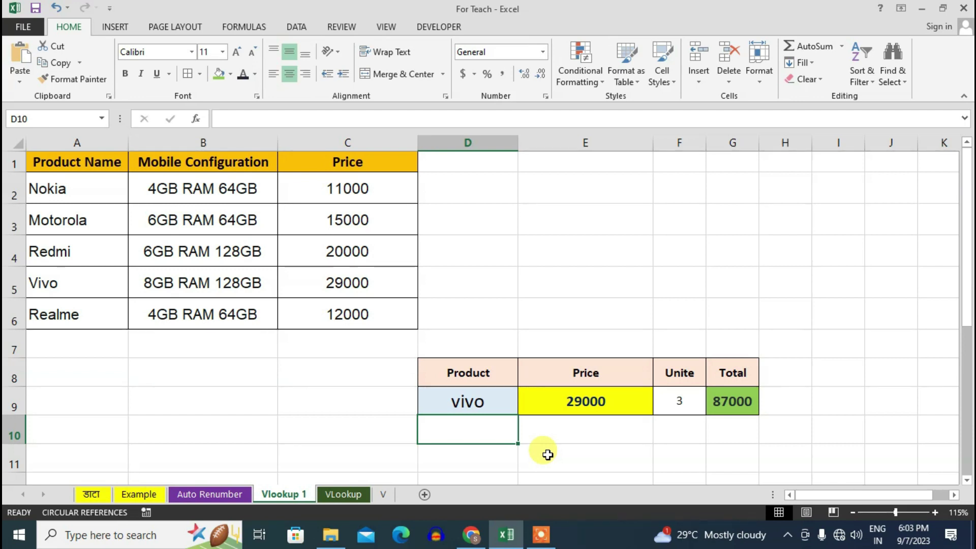
pyautogui.press('Up')
pyautogui.write('realme')
pyautogui.press('Return')
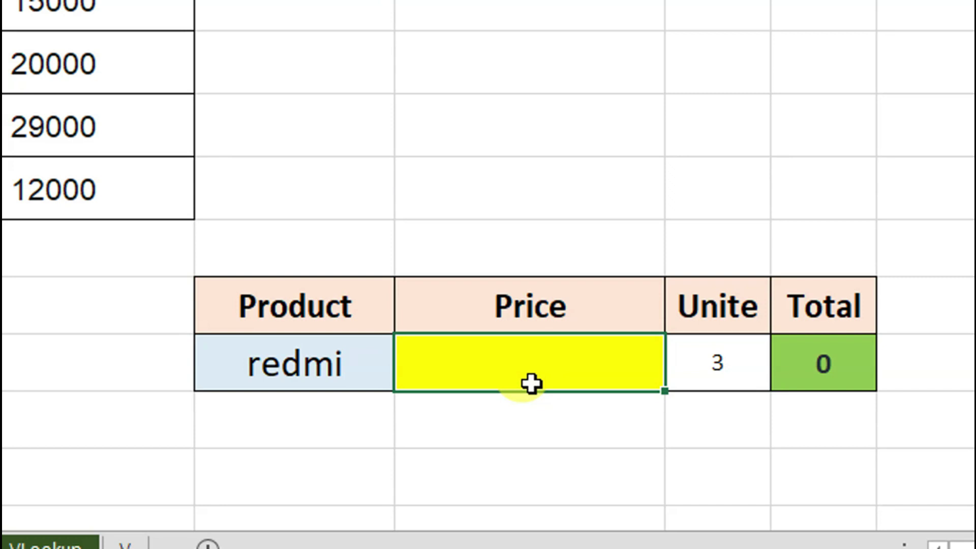
# Step: Enter =VLOOKUP(D9,A1:C6,3,0) in the Price cell E9 to look up the product's price with an exact match
pyautogui.write('=')
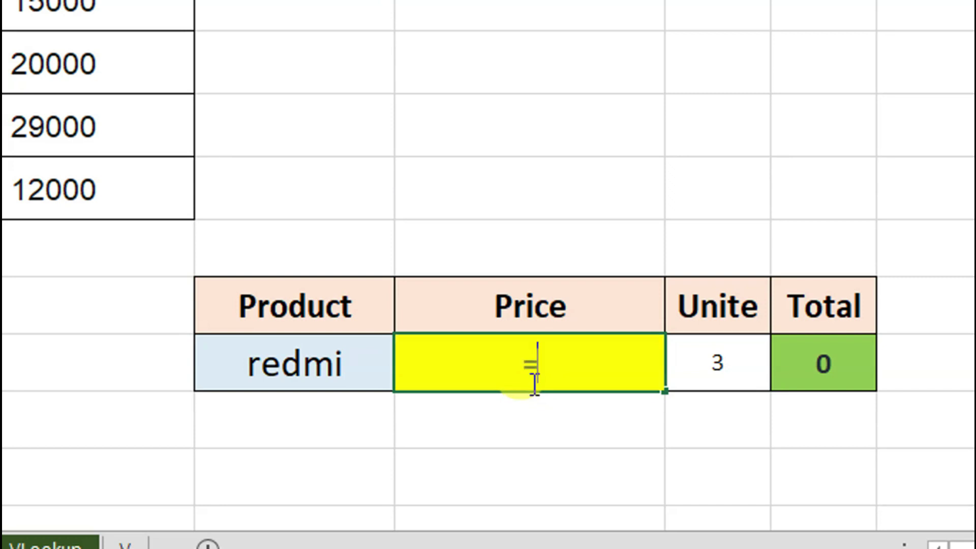
pyautogui.write('vl')
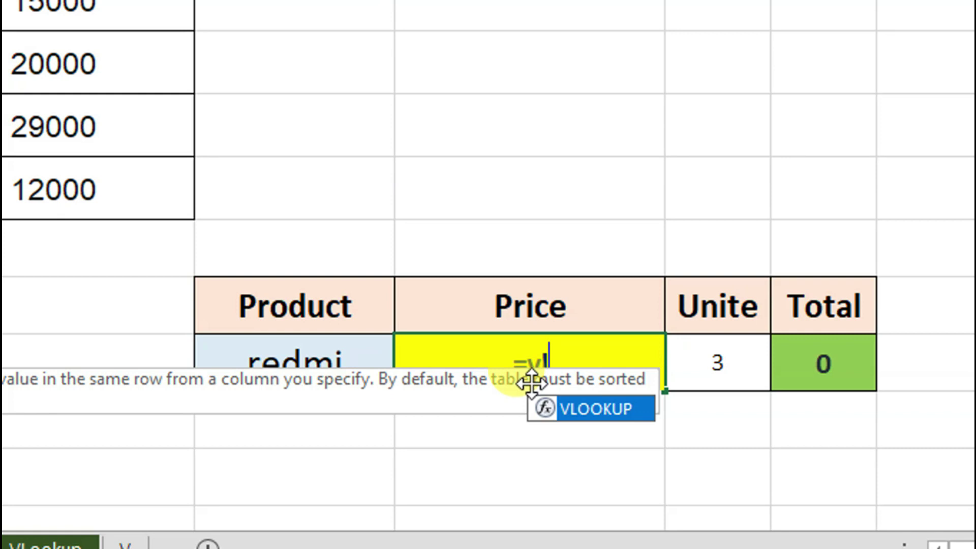
pyautogui.press('Tab')
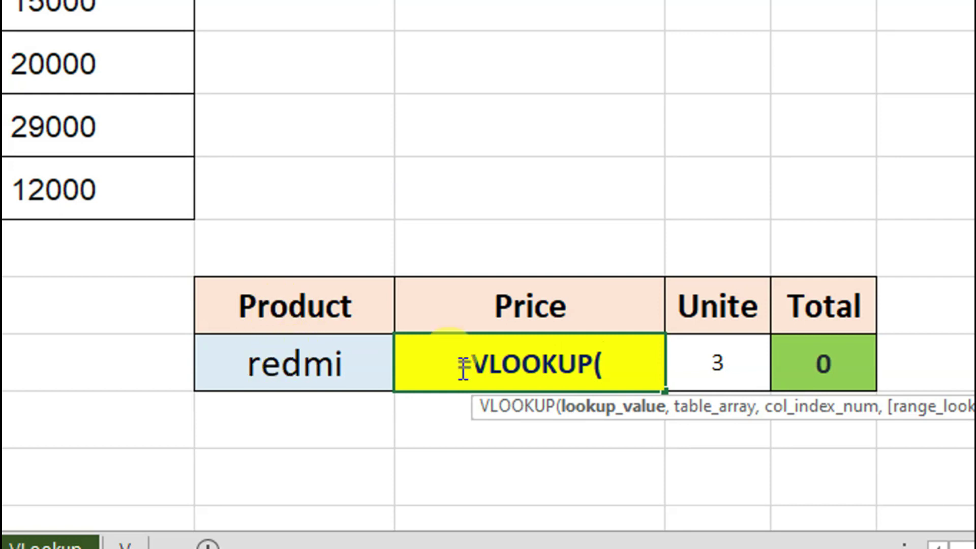
pyautogui.click(279, 370)
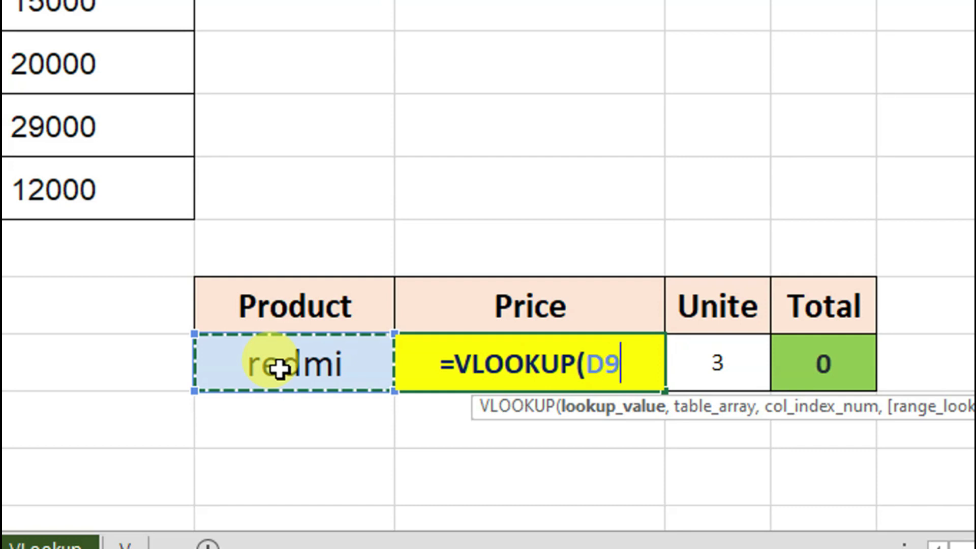
pyautogui.write(',')
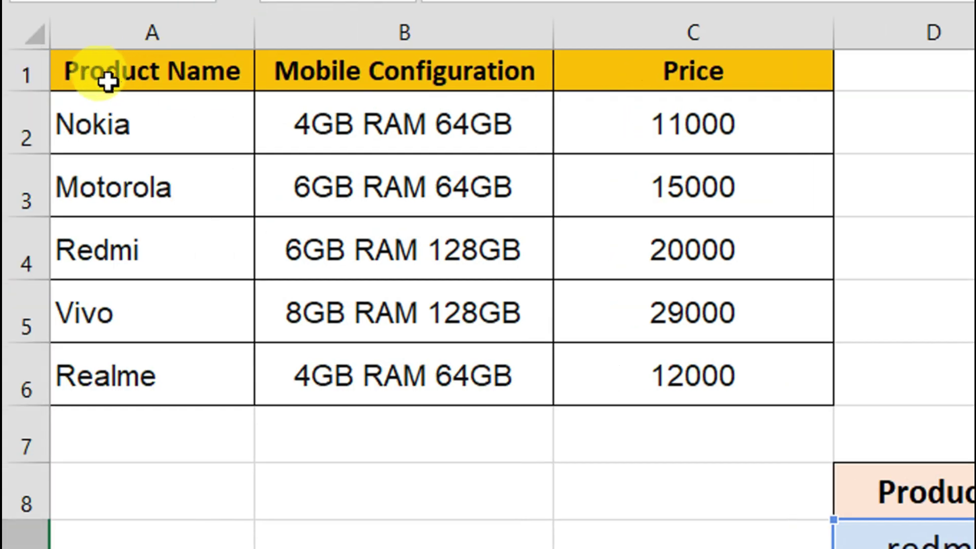
pyautogui.moveTo(94, 76); pyautogui.dragTo(710, 381)
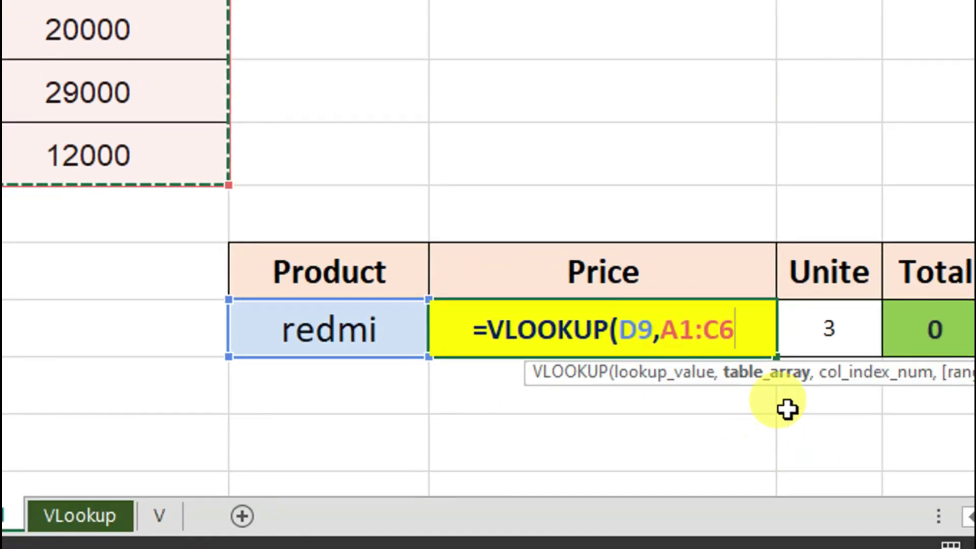
pyautogui.write(',')
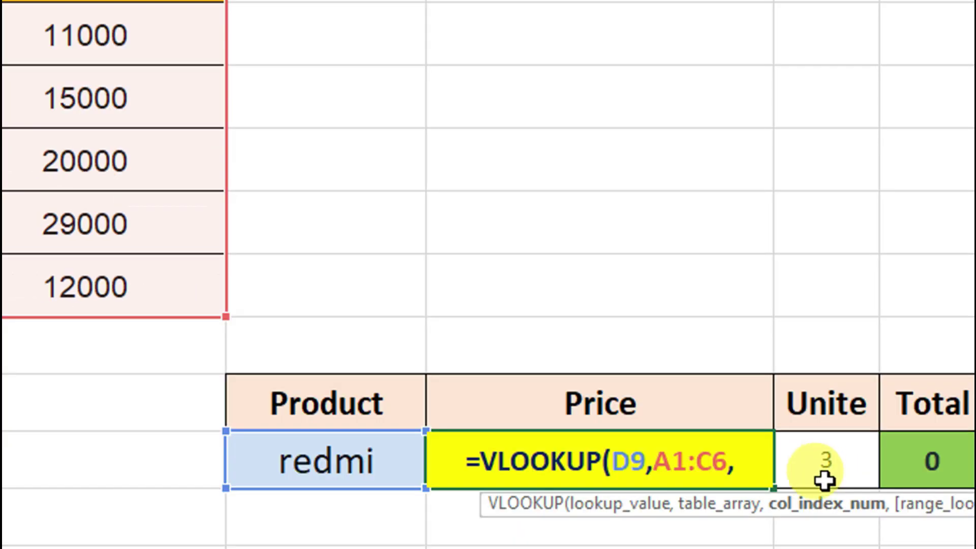
pyautogui.write('3')
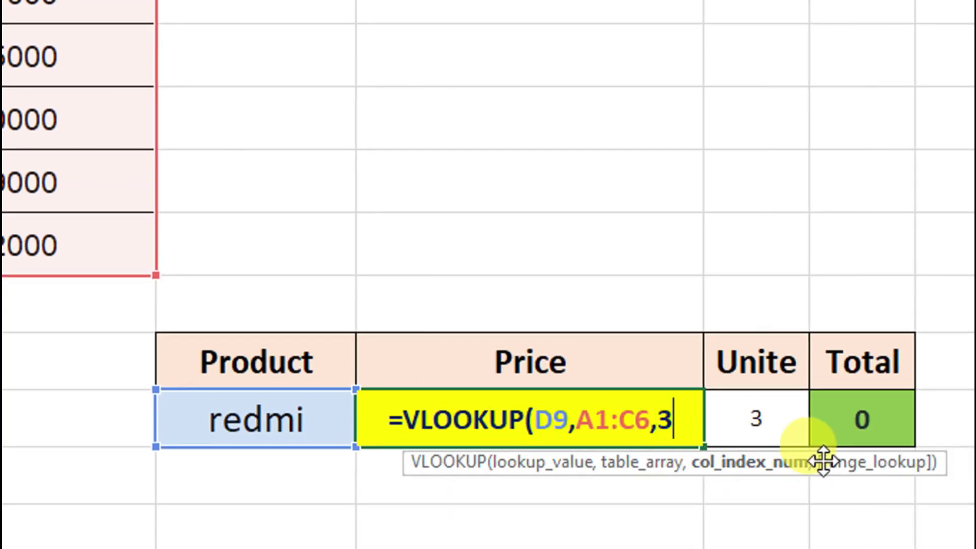
pyautogui.write(',')
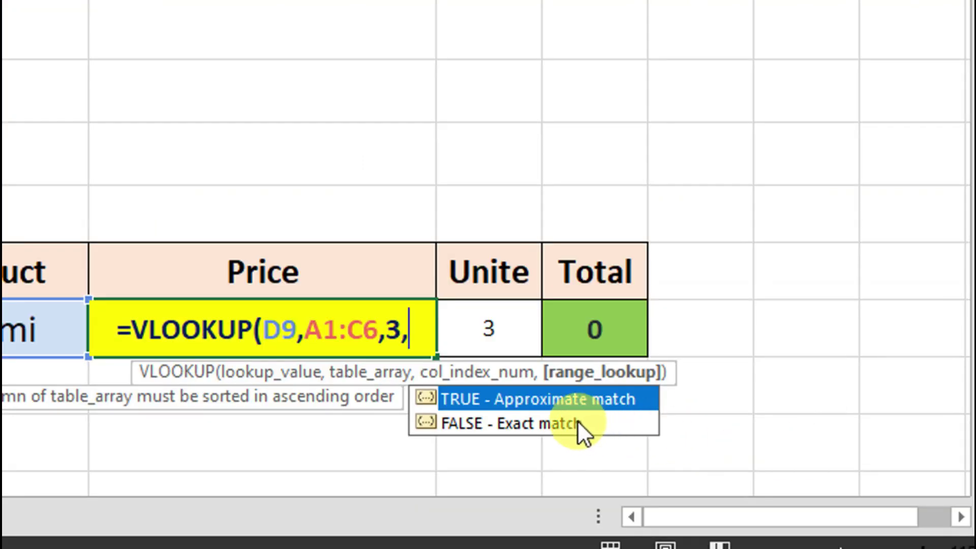
pyautogui.write('0')
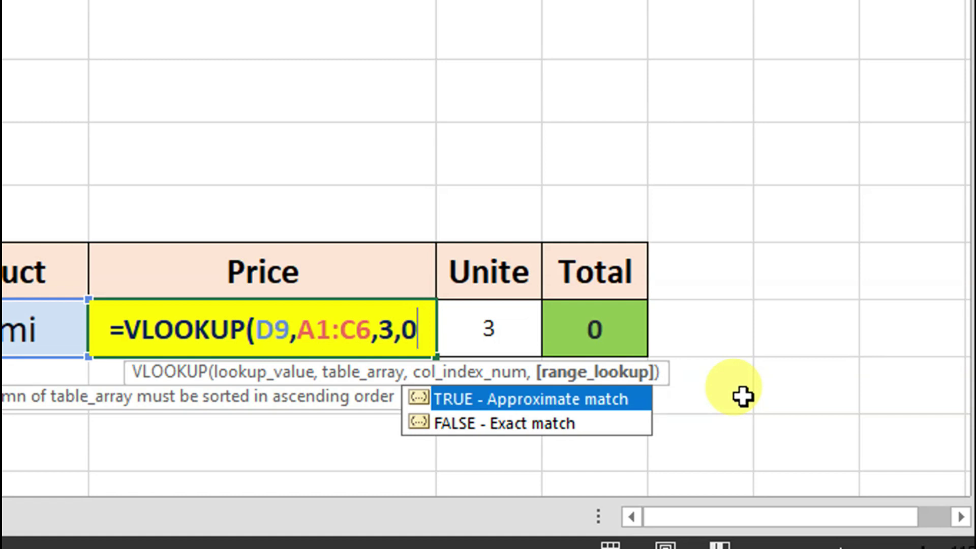
pyautogui.write(')')
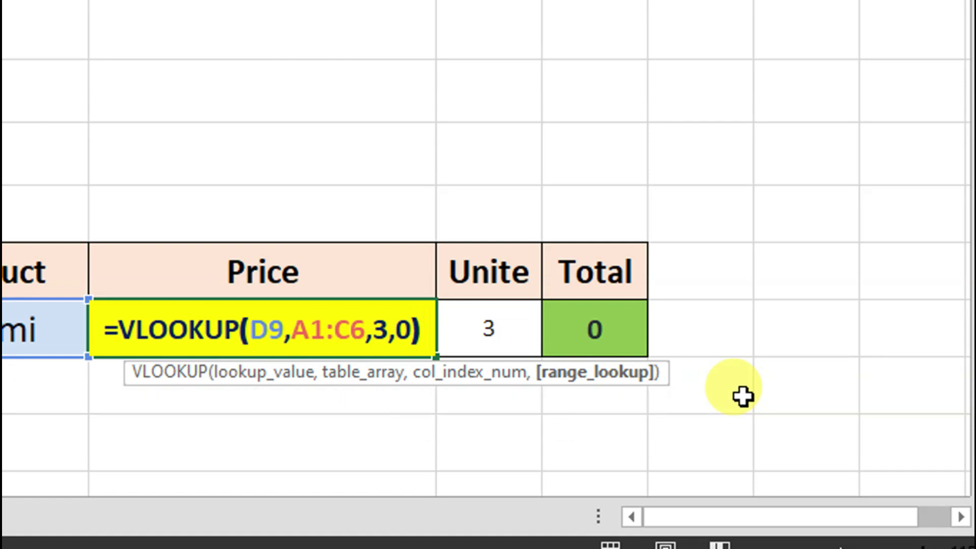
pyautogui.press('Return')
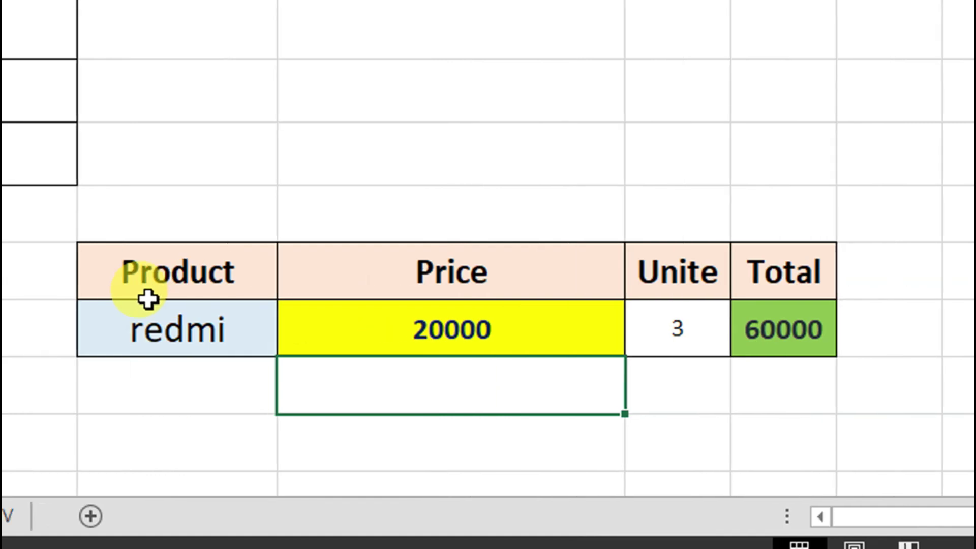
# Step: Change the product in cell D9 to nokia
pyautogui.click(162, 326)
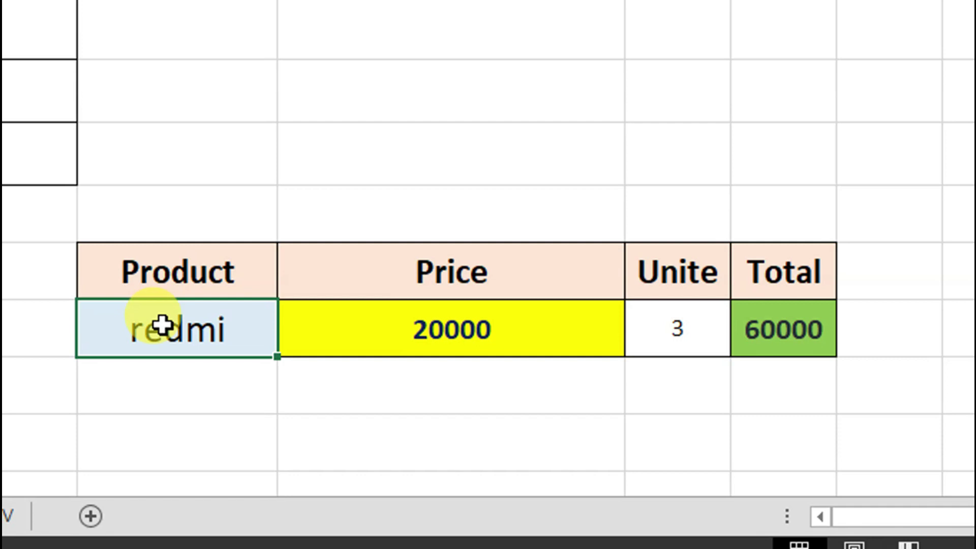
pyautogui.write('nokia')
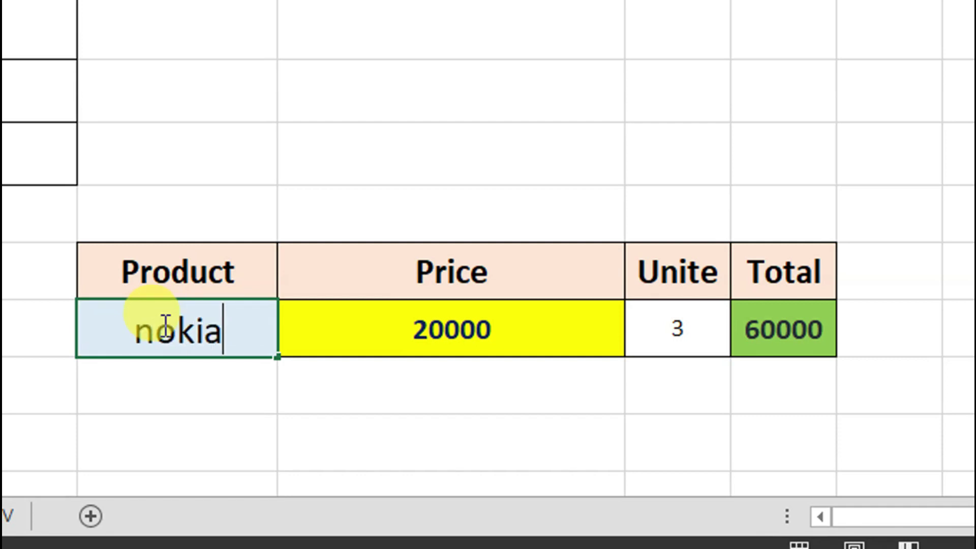
pyautogui.press('Return')
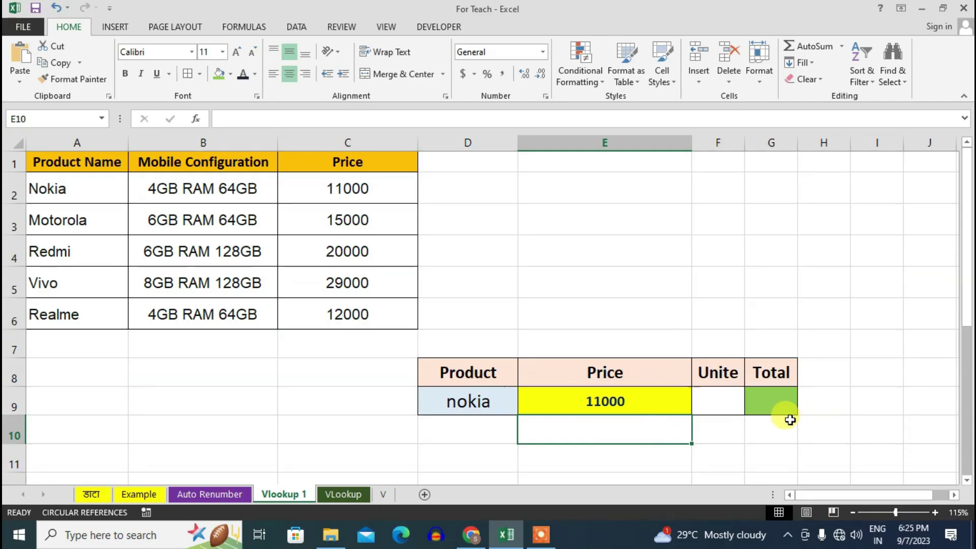
# Step: Enter 3 as the quantity in the Unite cell F9
pyautogui.click(720, 401)
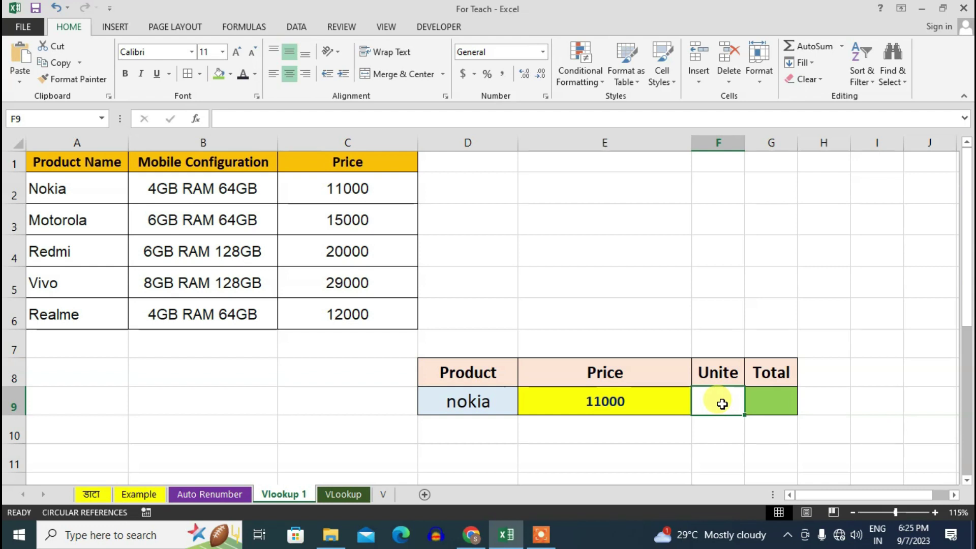
pyautogui.write('3')
pyautogui.press('Return')
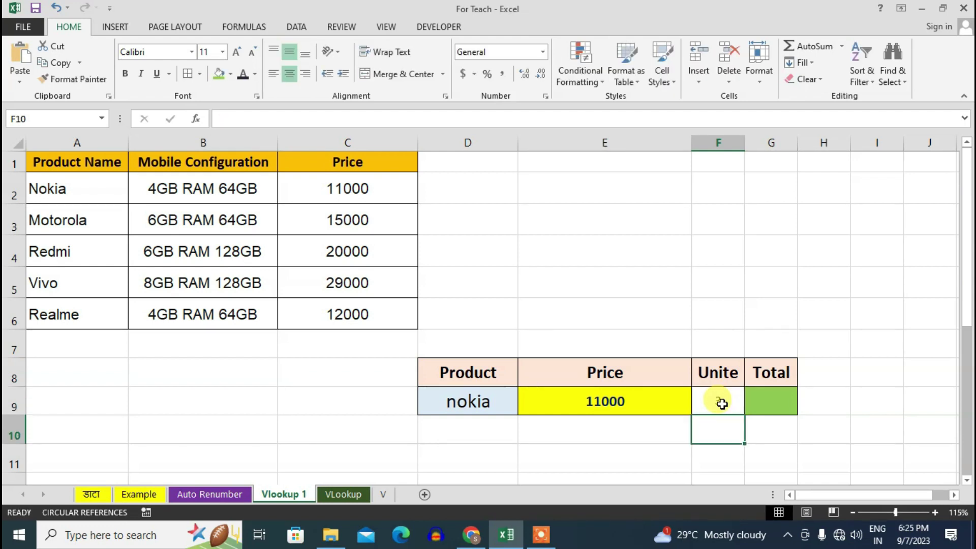
# Step: Calculate the Total in G9 by multiplying the price in E9 by the units in F9
pyautogui.press('Up')
pyautogui.press('Right')
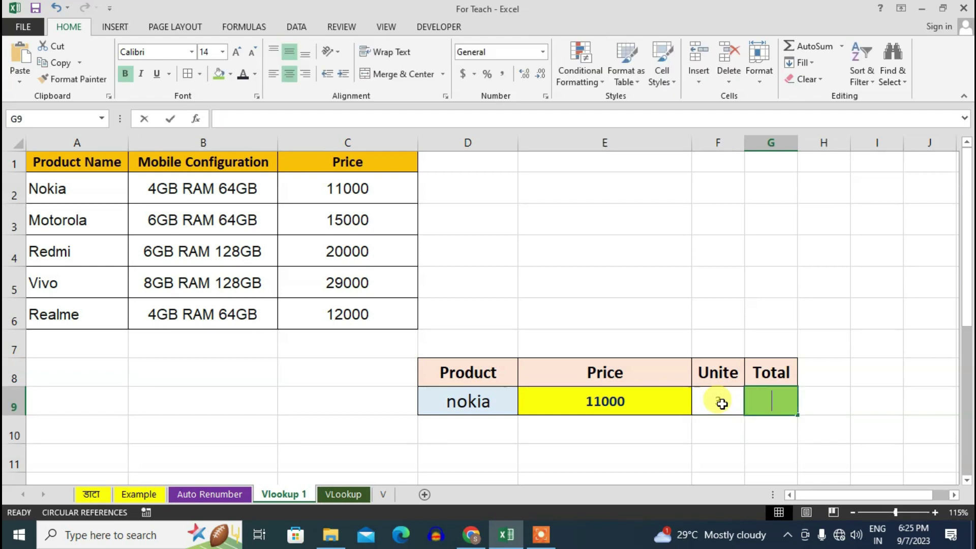
pyautogui.write('=')
pyautogui.click(596, 397)
pyautogui.write('*')
pyautogui.click(718, 395)
pyautogui.press('Return')
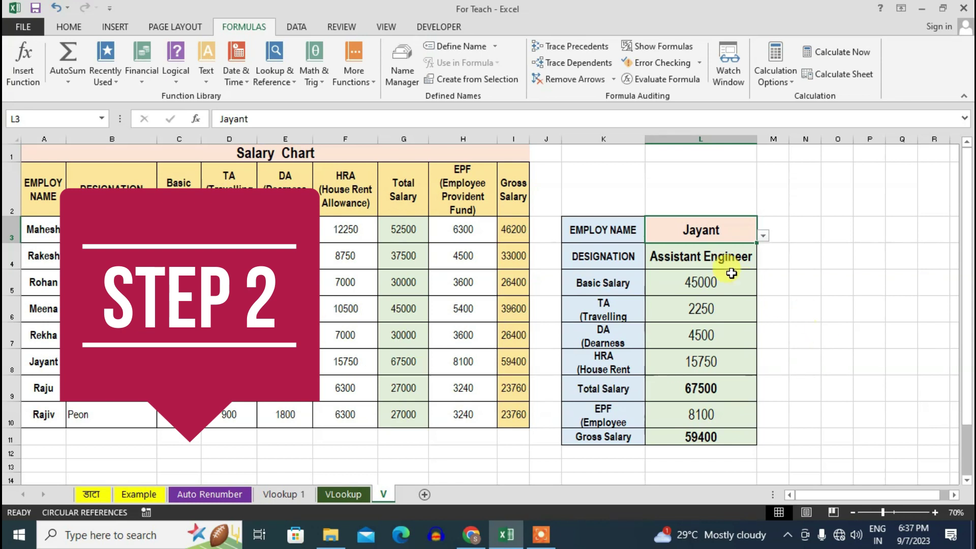
# Step: Choose three different employees in turn from the EMPLOY NAME list in L3 to test the salary detail lookup
pyautogui.click(764, 235)
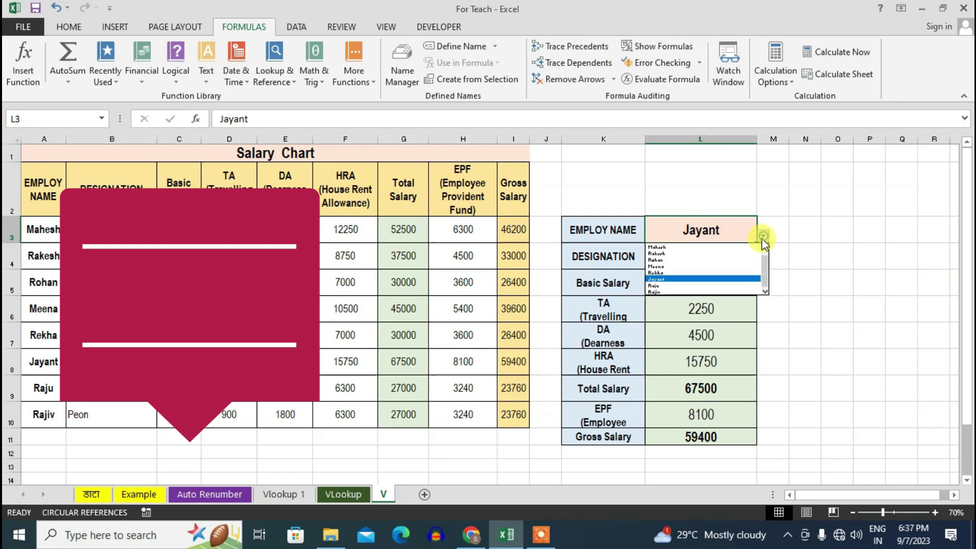
pyautogui.click(728, 246)
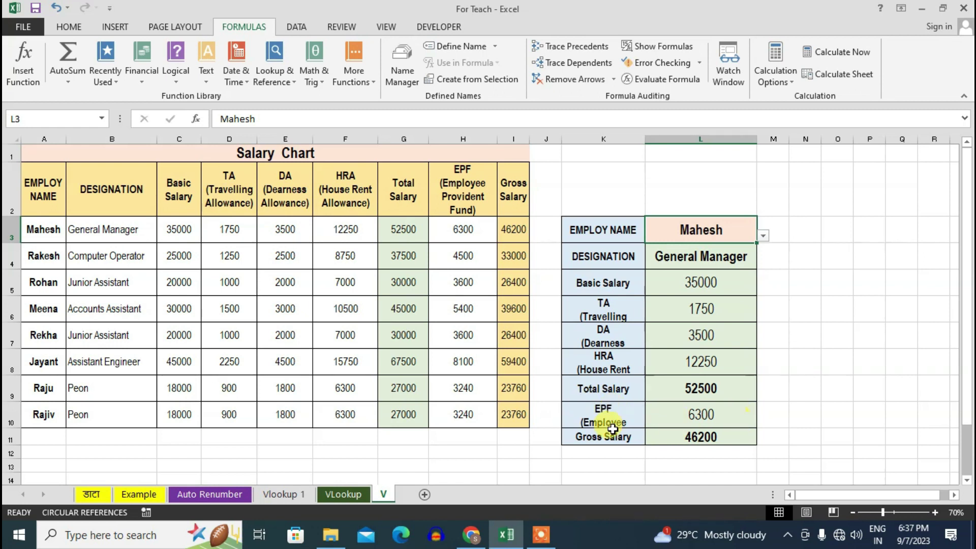
pyautogui.click(763, 236)
pyautogui.click(740, 272)
pyautogui.click(764, 236)
pyautogui.click(733, 279)
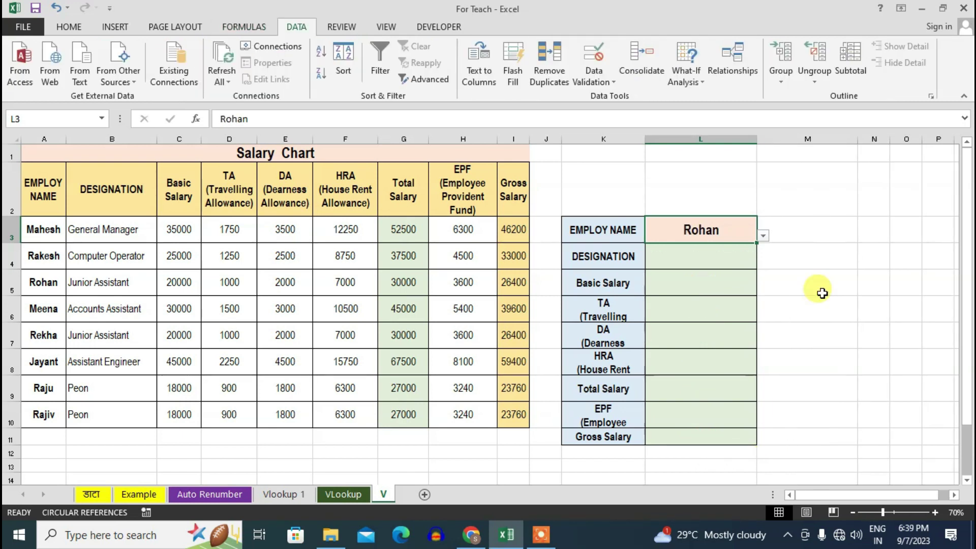
# Step: Switch the EMPLOY NAME in L3 to another employee and back to the third one in the salary chart
pyautogui.click(764, 237)
pyautogui.click(728, 275)
pyautogui.click(764, 237)
pyautogui.click(699, 257)
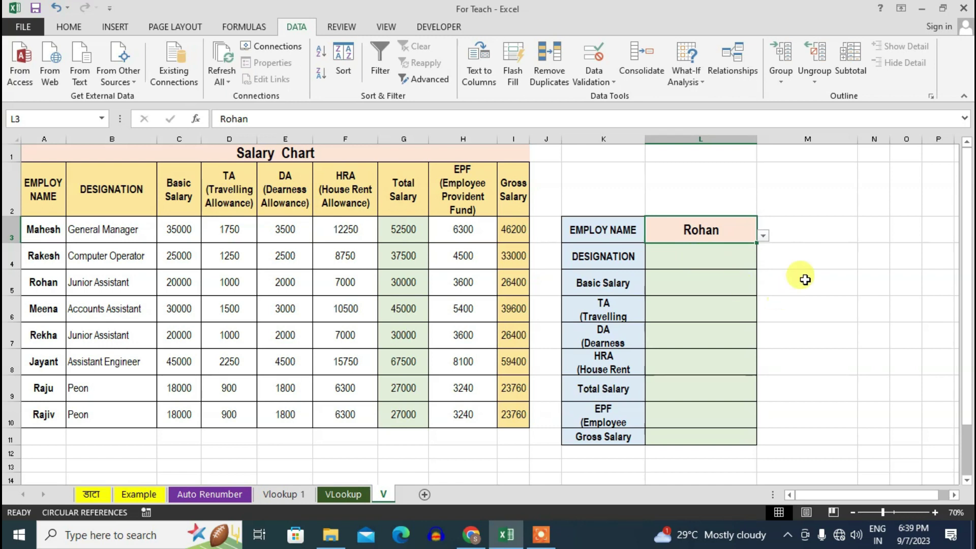
# Step: Add a List data validation with source =$A$2:$A$10 to cell M3 and choose an employee from its list
pyautogui.click(810, 229)
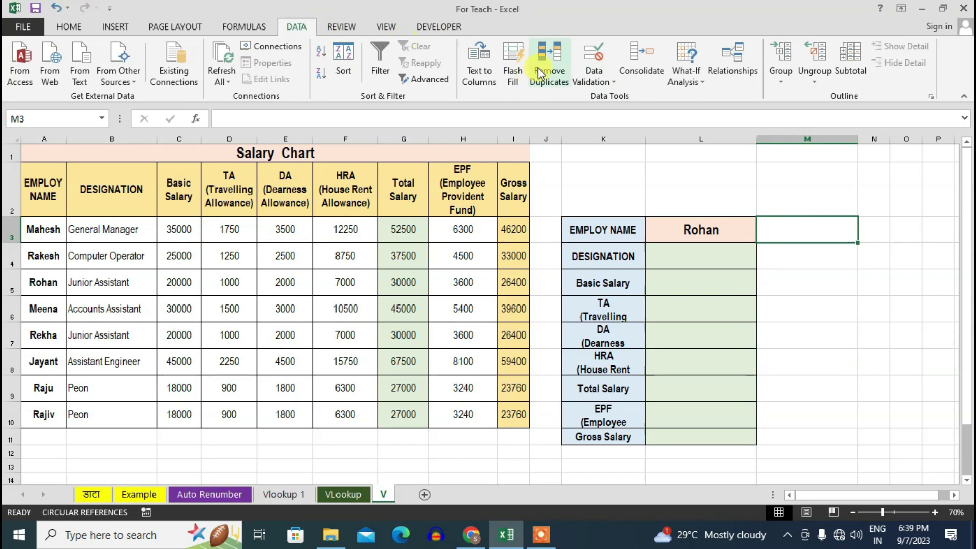
pyautogui.click(593, 57)
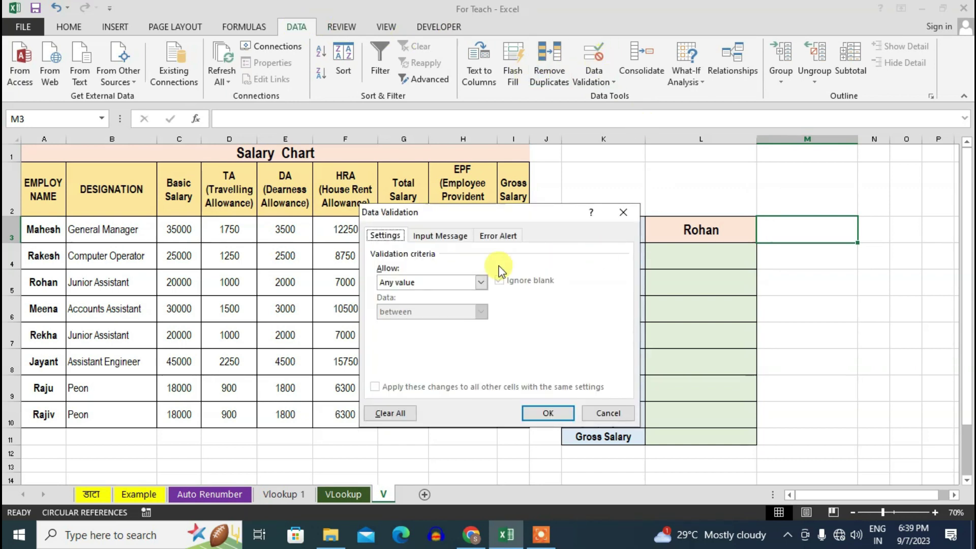
pyautogui.click(395, 283)
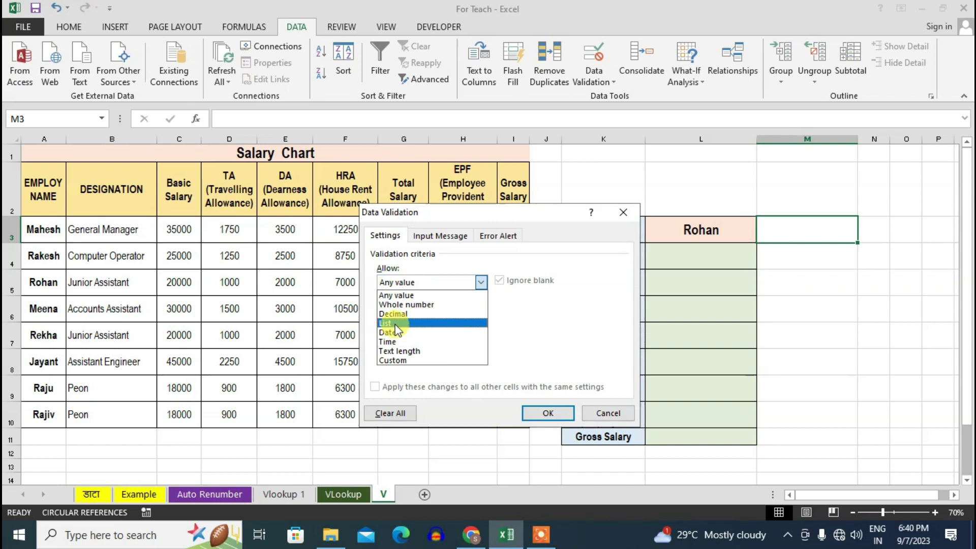
pyautogui.click(395, 324)
pyautogui.click(382, 340)
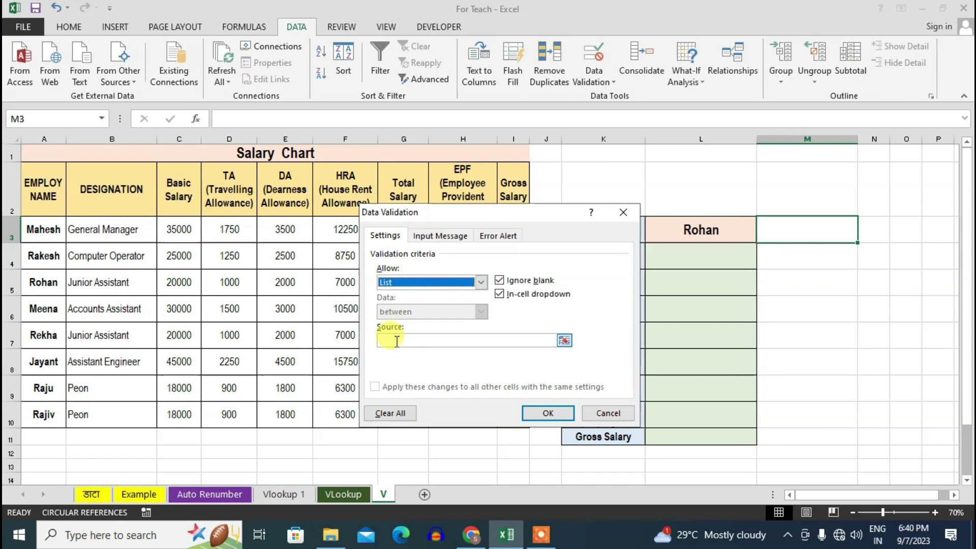
pyautogui.moveTo(44, 186); pyautogui.dragTo(46, 416)
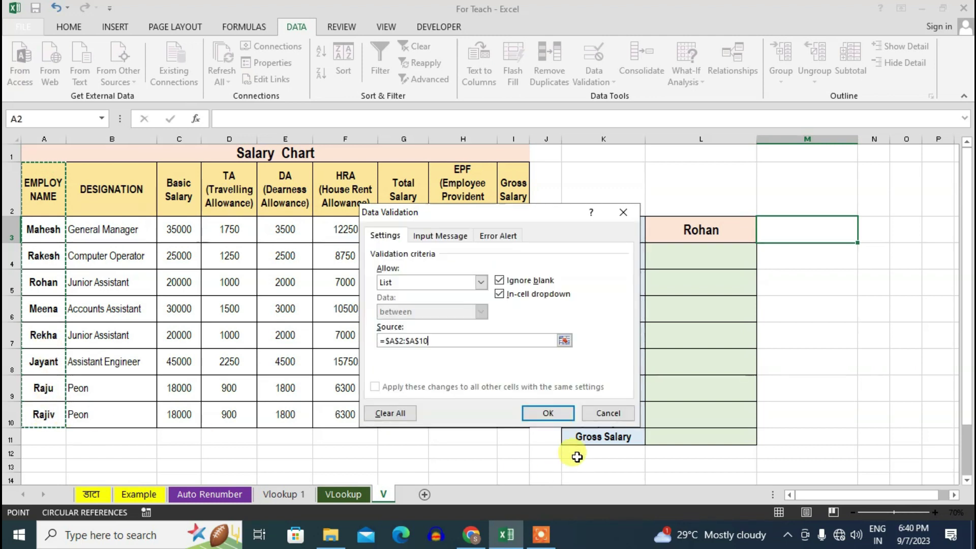
pyautogui.click(548, 413)
pyautogui.click(864, 235)
pyautogui.click(795, 271)
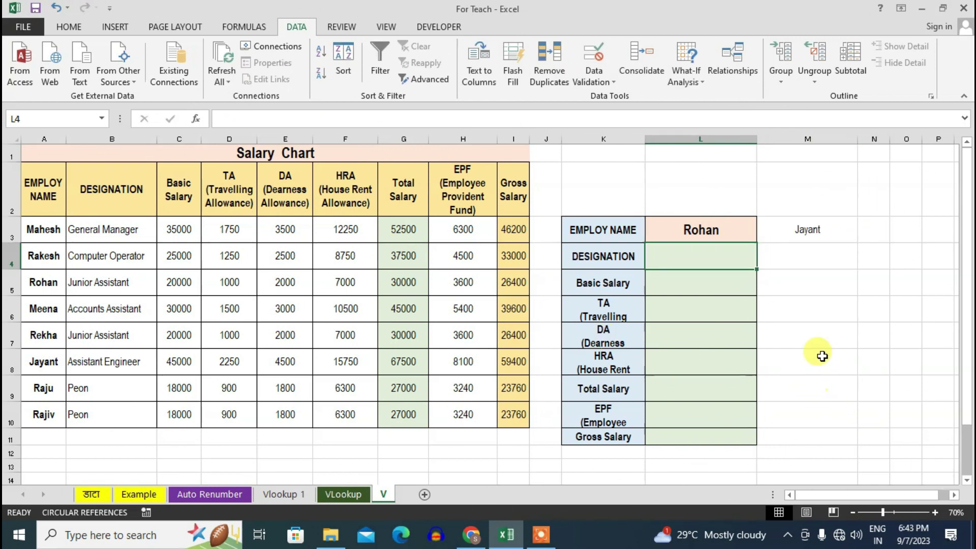
# Step: Start a VLOOKUP formula in L4 with L3 as the lookup value and A2:I10 as the table array
pyautogui.write('=vl')
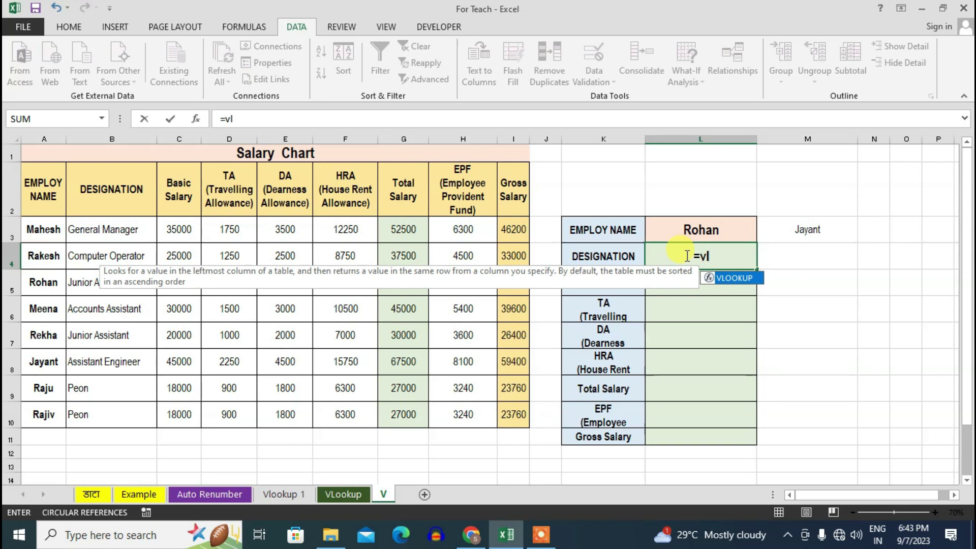
pyautogui.press('Tab')
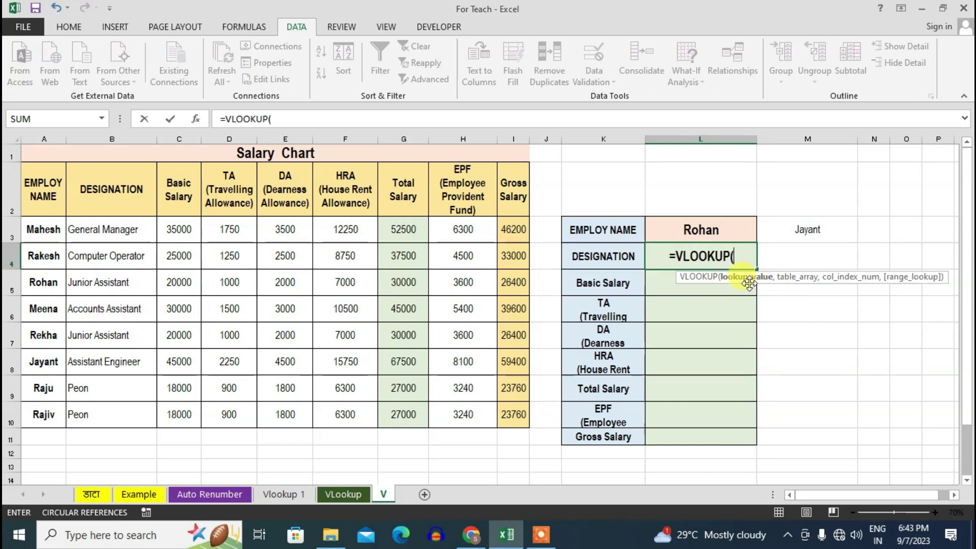
pyautogui.click(700, 230)
pyautogui.write(',')
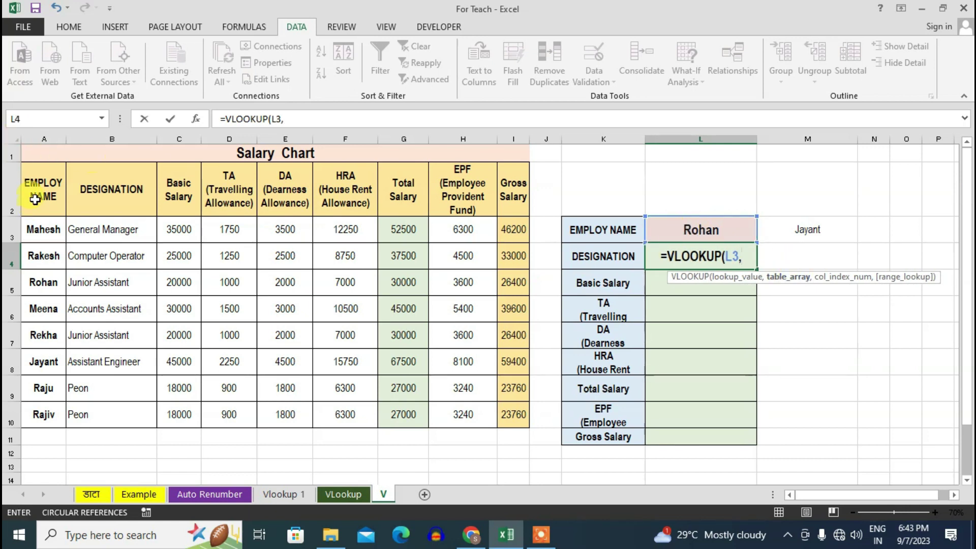
pyautogui.moveTo(36, 206); pyautogui.dragTo(504, 421)
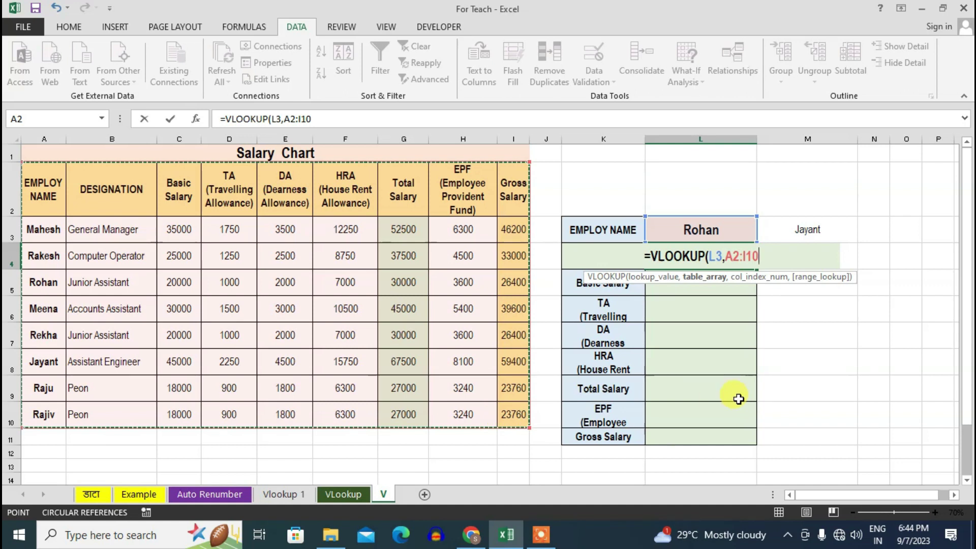
pyautogui.write(',')
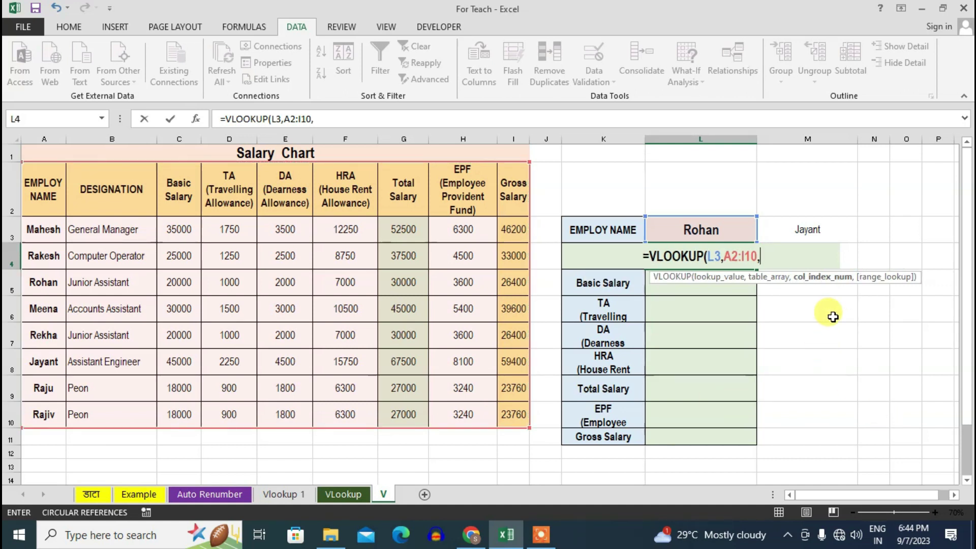
# Step: Complete the L4 VLOOKUP with ROW()-2 as the column index and 0 for an exact match
pyautogui.write('row')
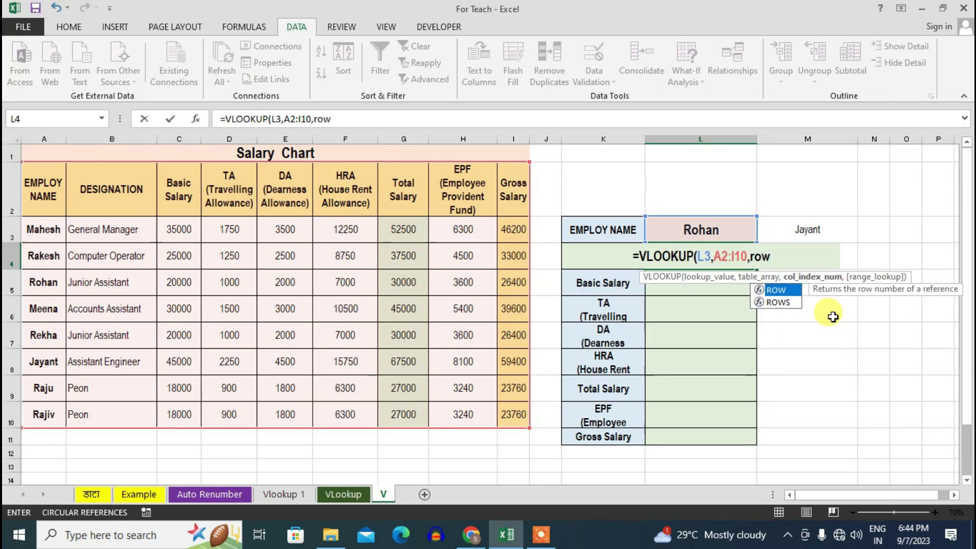
pyautogui.press('Tab')
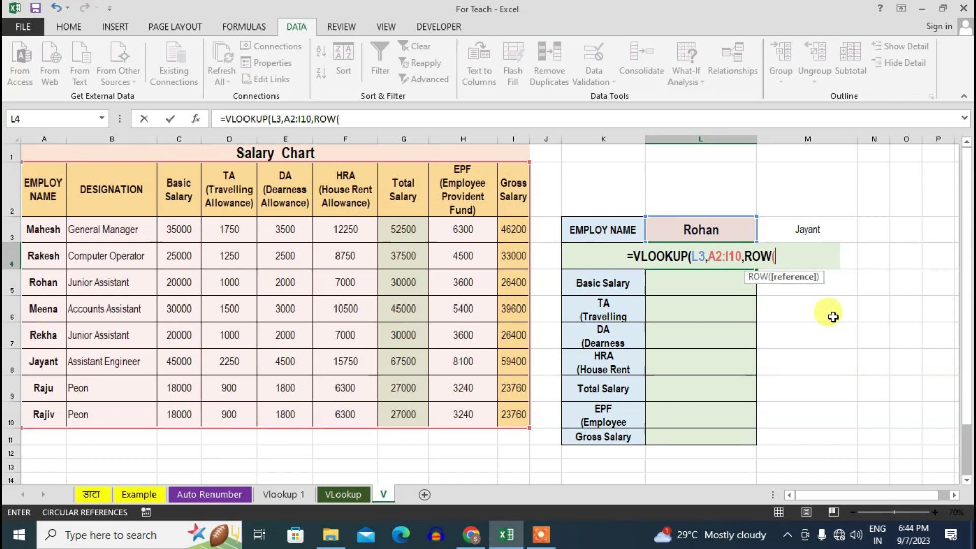
pyautogui.write(')-')
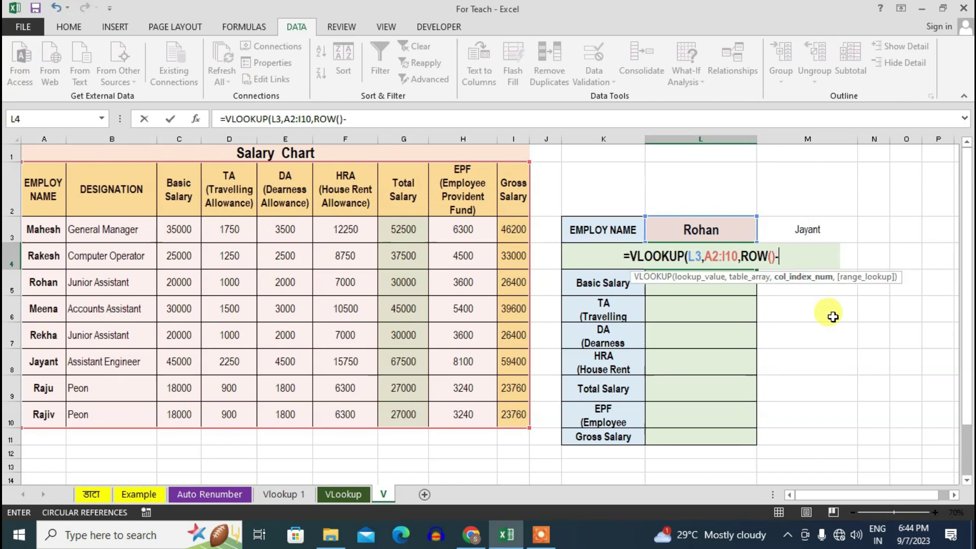
pyautogui.write('2')
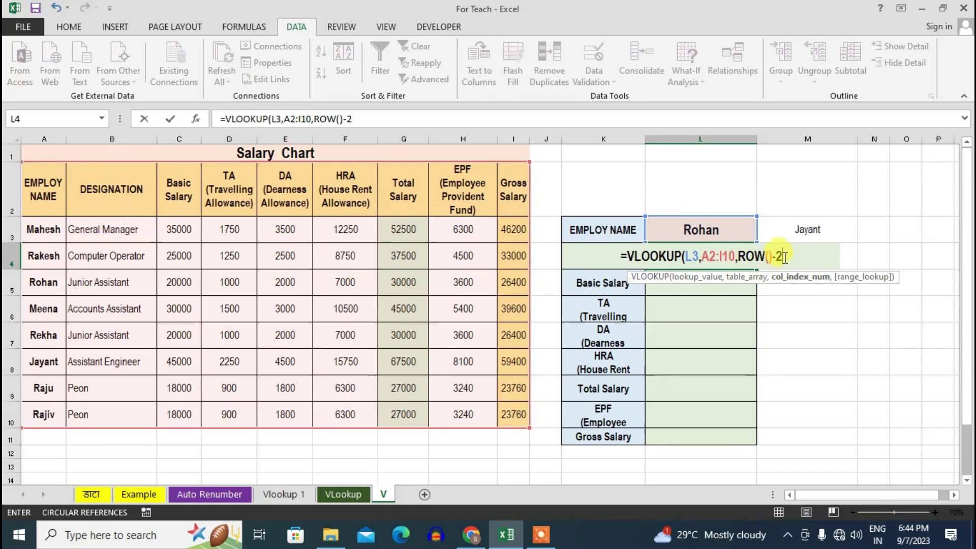
pyautogui.write(',')
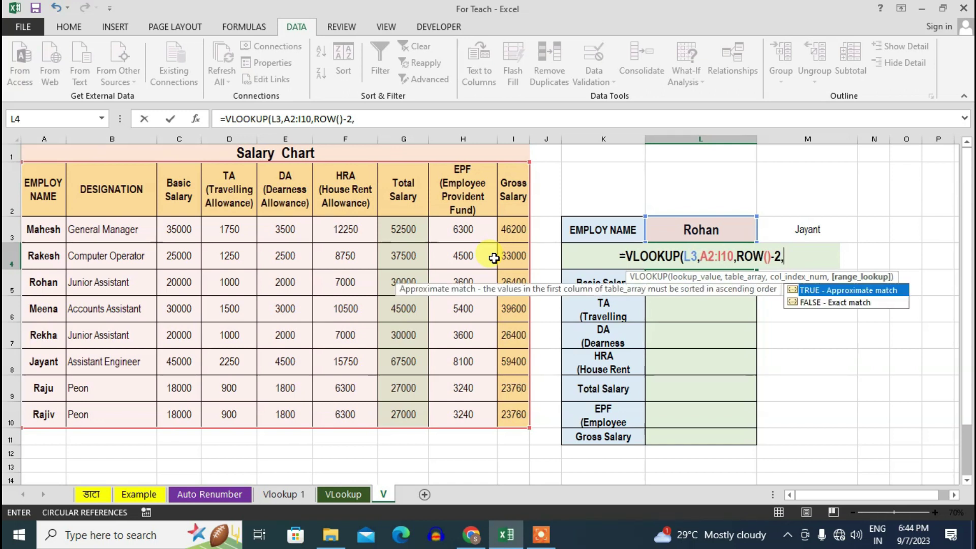
pyautogui.write('0')
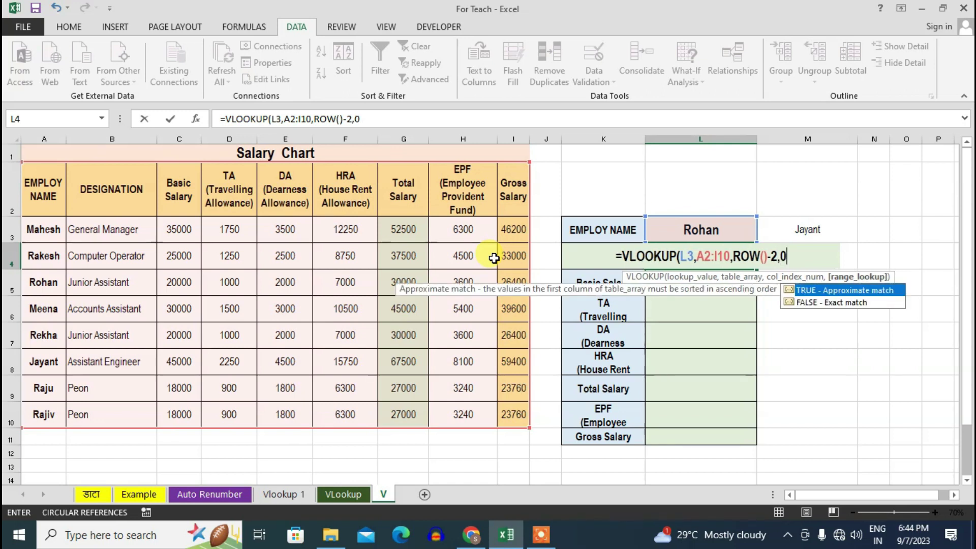
pyautogui.write(')')
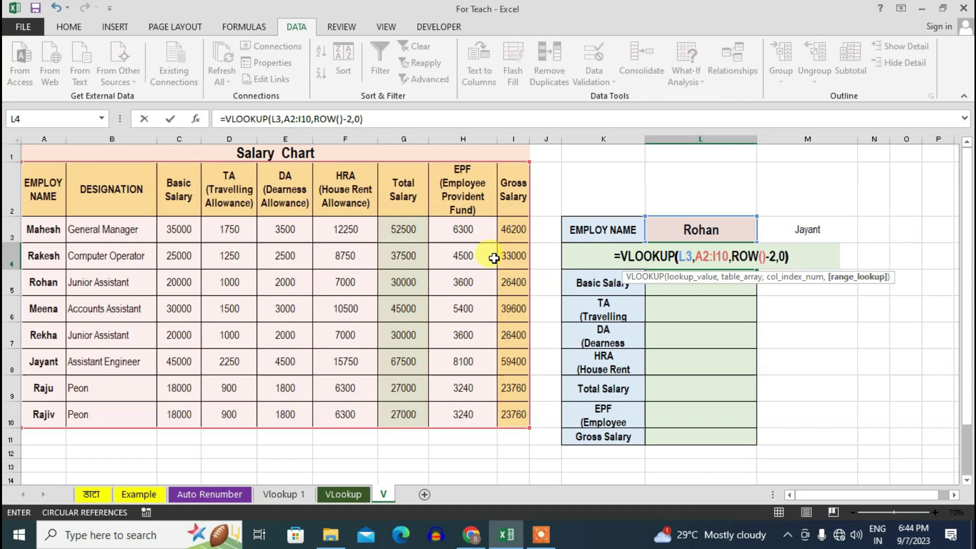
pyautogui.press('Return')
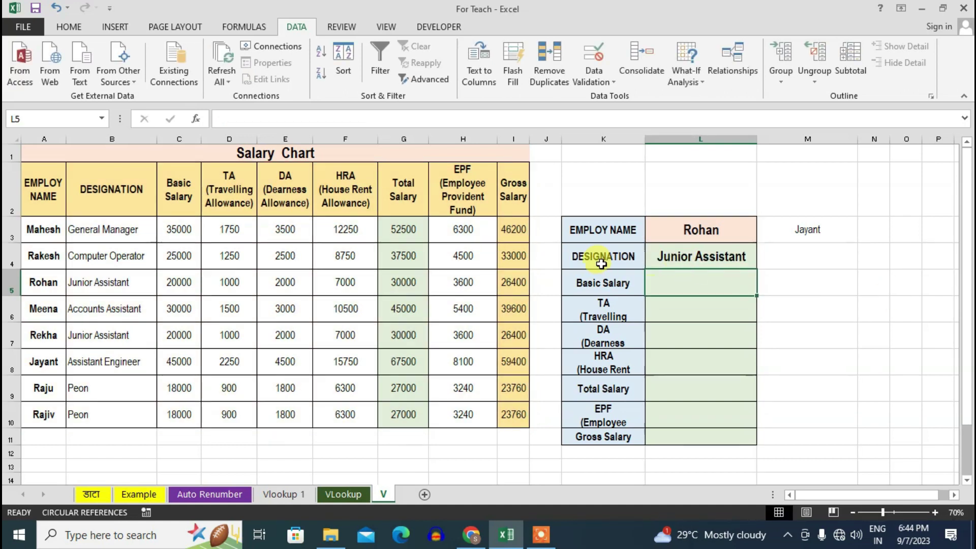
# Step: Try to fill the relative-reference DESIGNATION formula from L4 down to L11
pyautogui.click(743, 266)
pyautogui.hotkey('ctrl', 'shift', 'z')
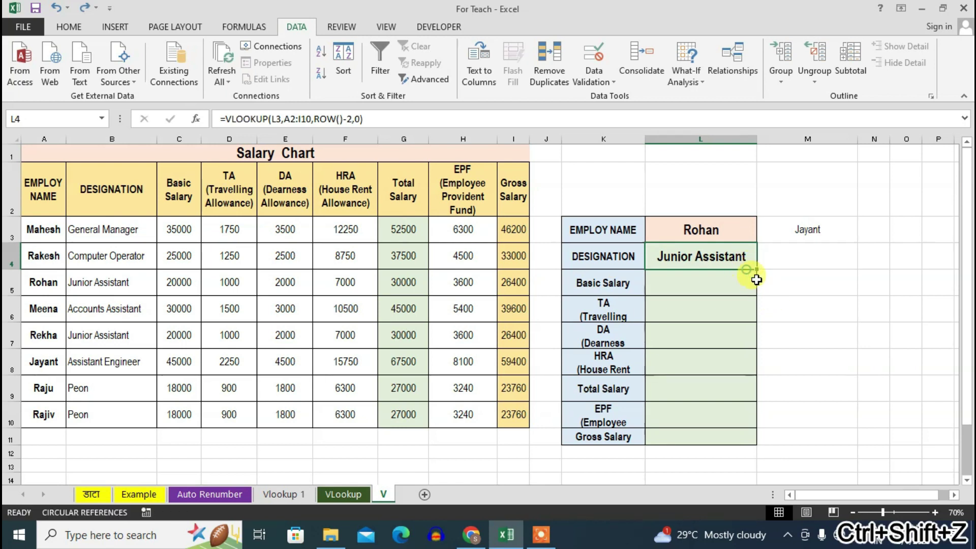
pyautogui.moveTo(756, 270); pyautogui.dragTo(757, 435)
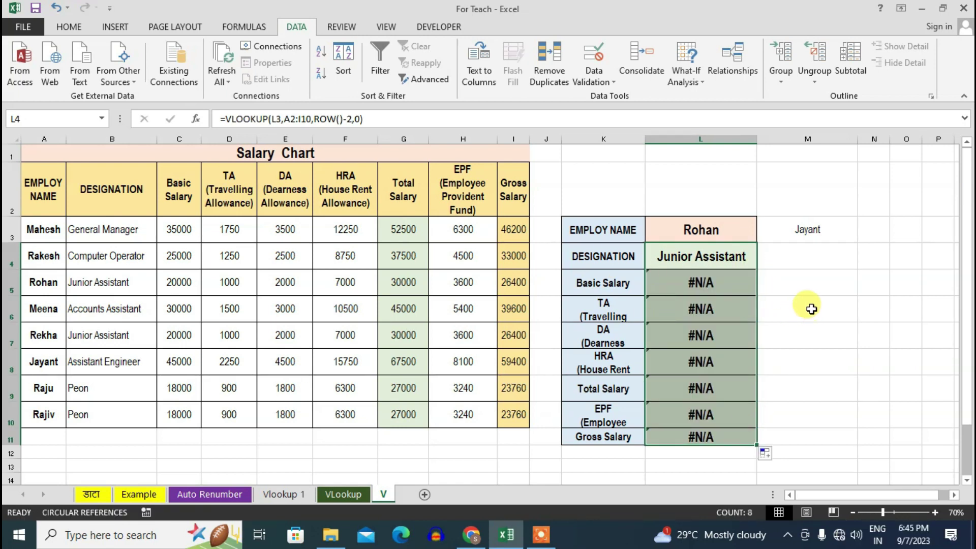
pyautogui.click(801, 283)
# Step: Make the references in the L4 VLOOKUP formula absolute as $L$3 and $A$2:$I$10
pyautogui.click(704, 261)
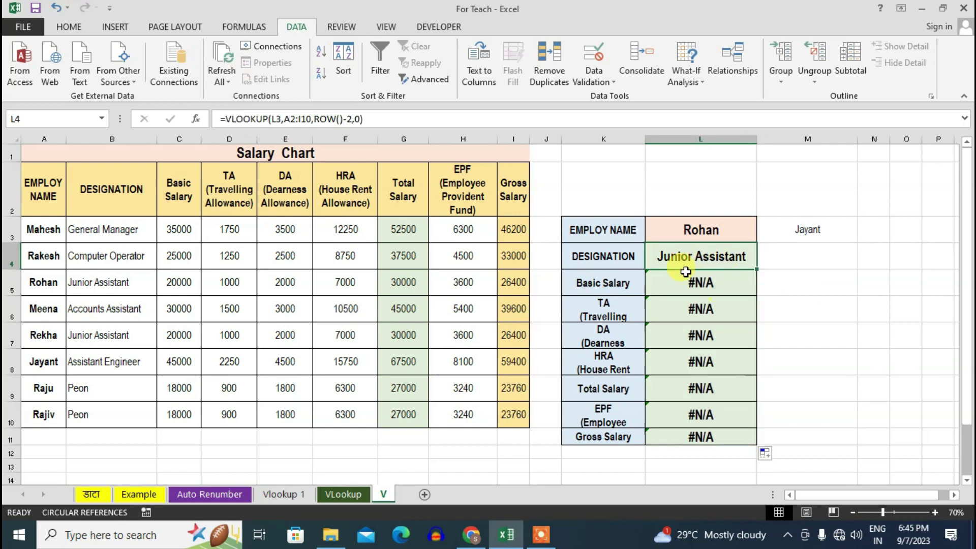
pyautogui.click(782, 303)
pyautogui.click(692, 251)
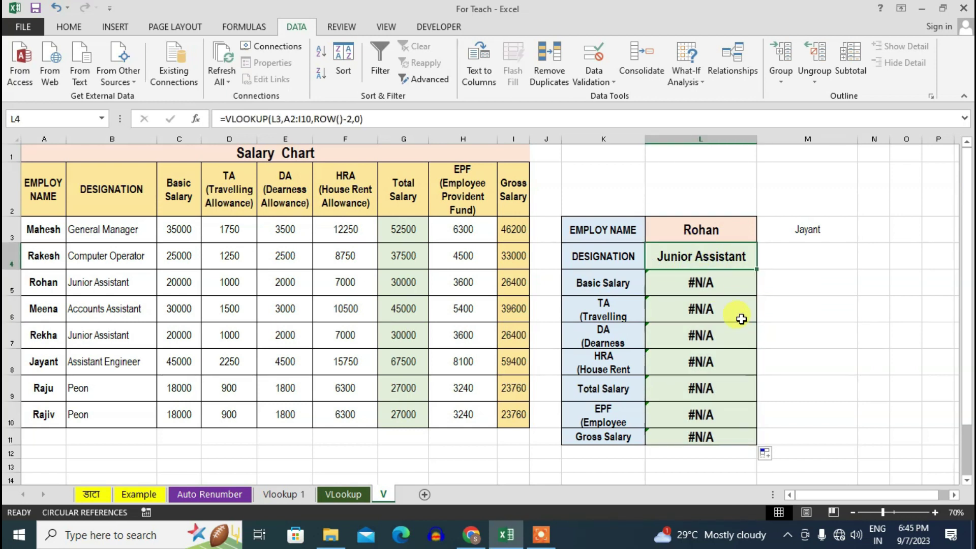
pyautogui.press('F2')
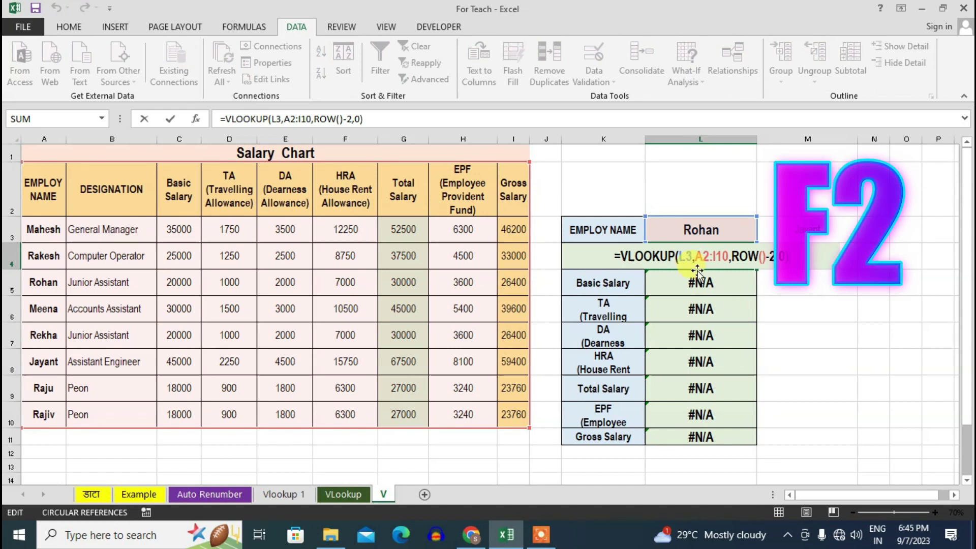
pyautogui.doubleClick(684, 254)
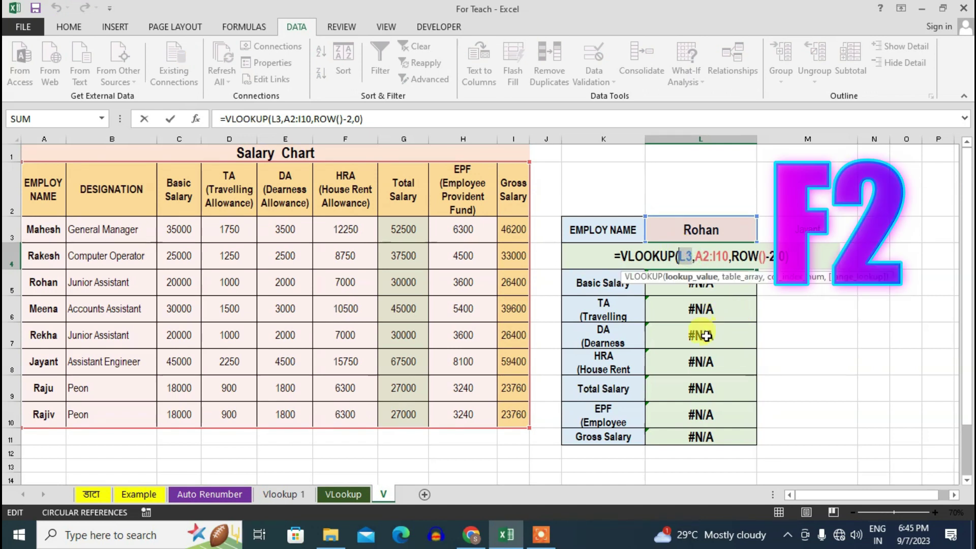
pyautogui.press('F4')
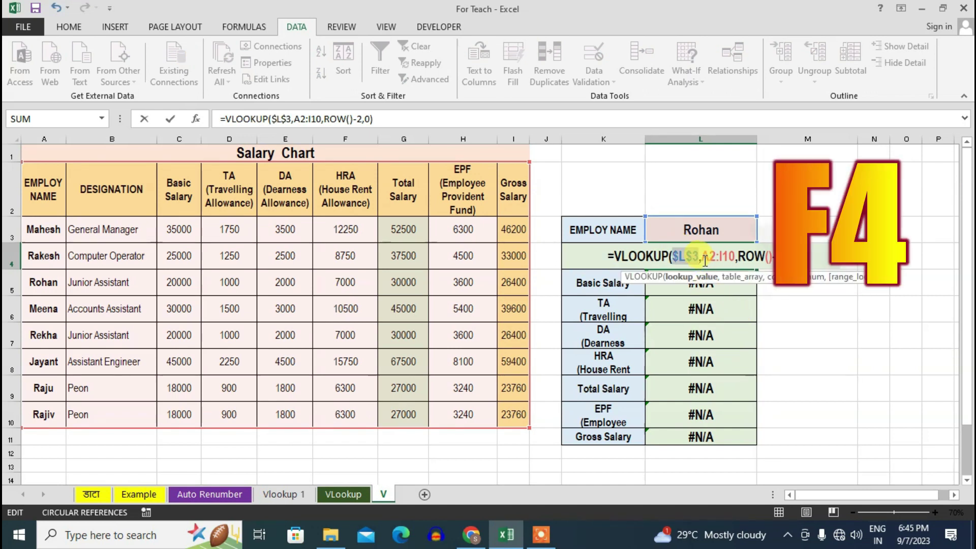
pyautogui.moveTo(710, 261); pyautogui.dragTo(734, 260)
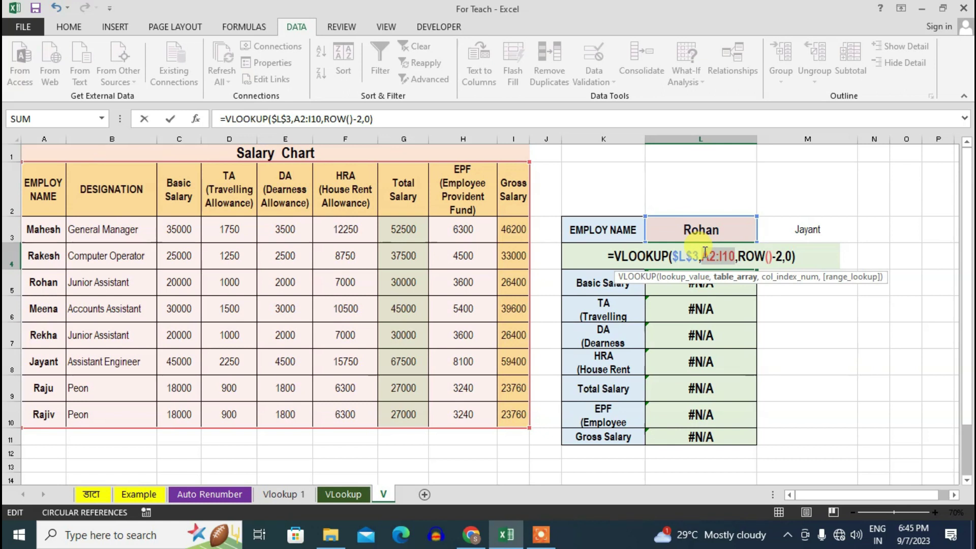
pyautogui.press('F4')
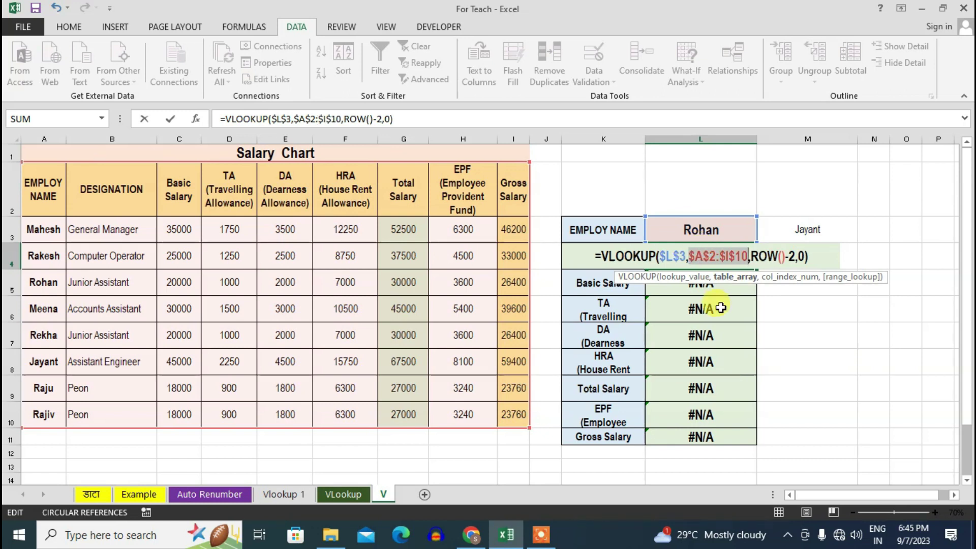
pyautogui.press('Return')
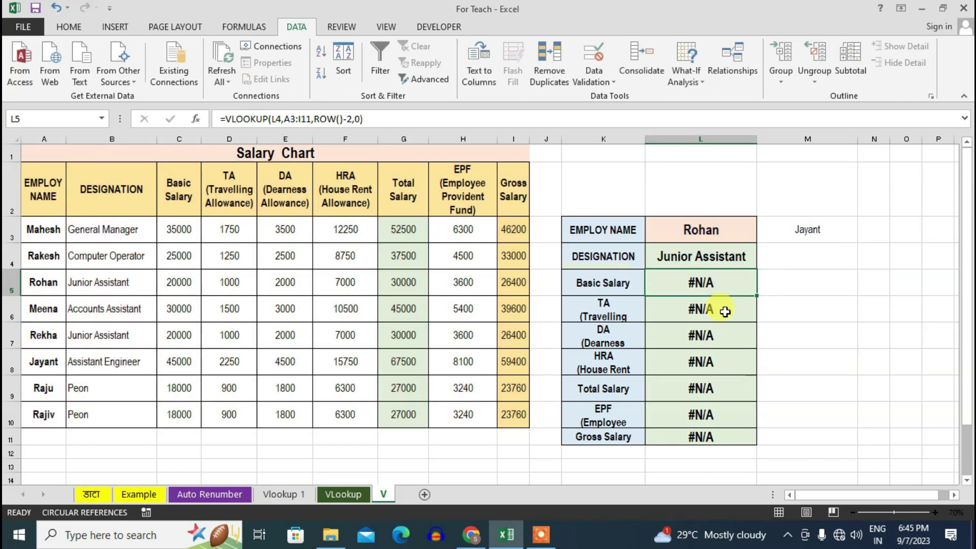
# Step: Fill the corrected VLOOKUP formula from L4 down through the Gross Salary row in L11
pyautogui.click(728, 261)
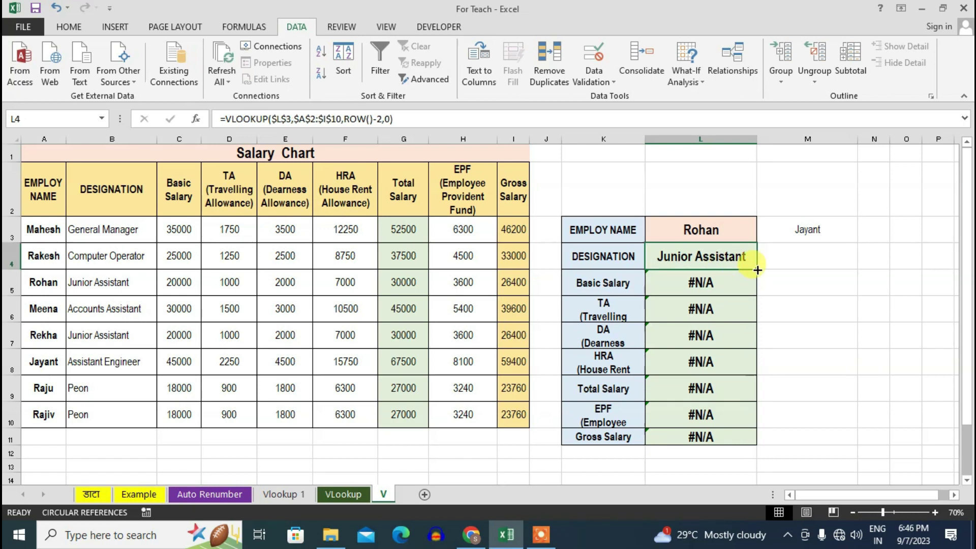
pyautogui.doubleClick(756, 269)
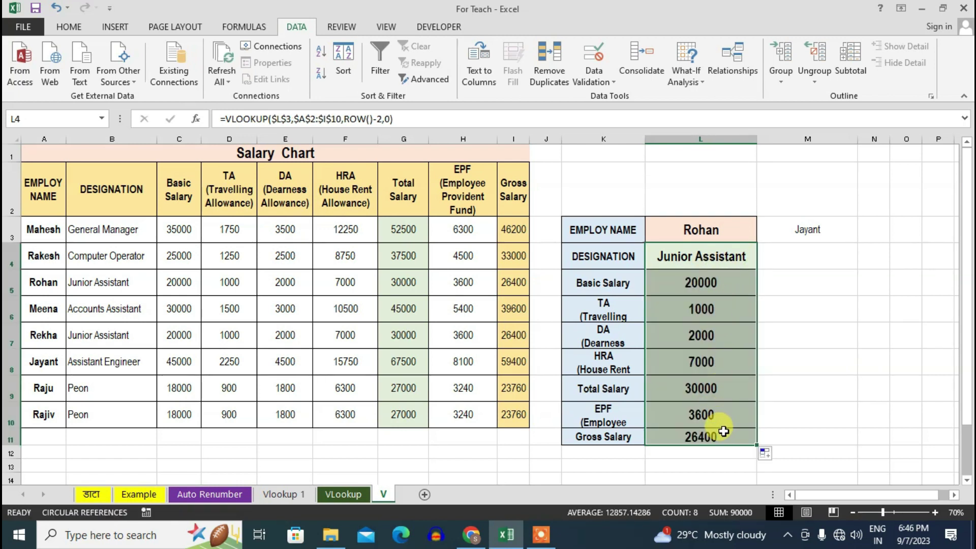
pyautogui.click(791, 339)
# Step: Switch the EMPLOY NAME in L3 to the salary chart's sixth, fifth and second employees in turn to test the lookup
pyautogui.click(740, 239)
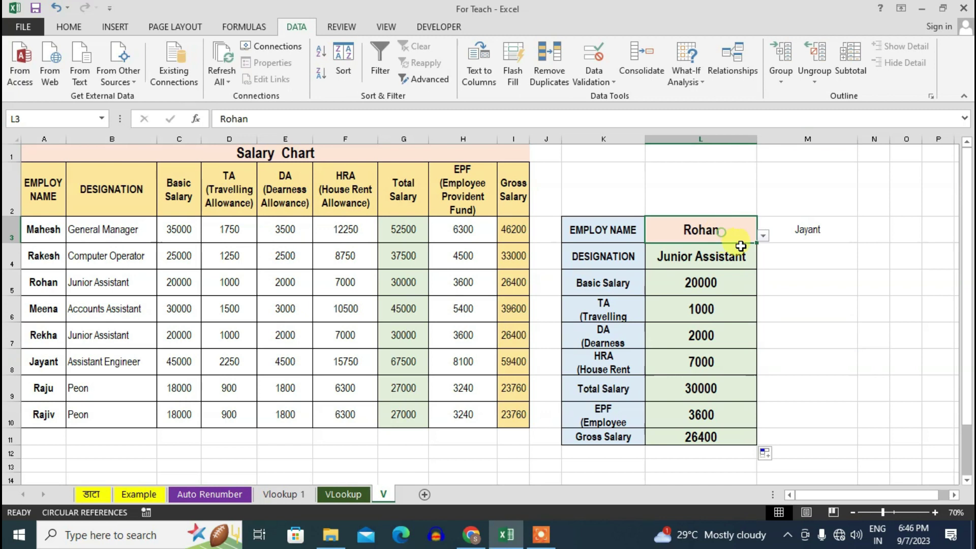
pyautogui.click(764, 237)
pyautogui.click(709, 279)
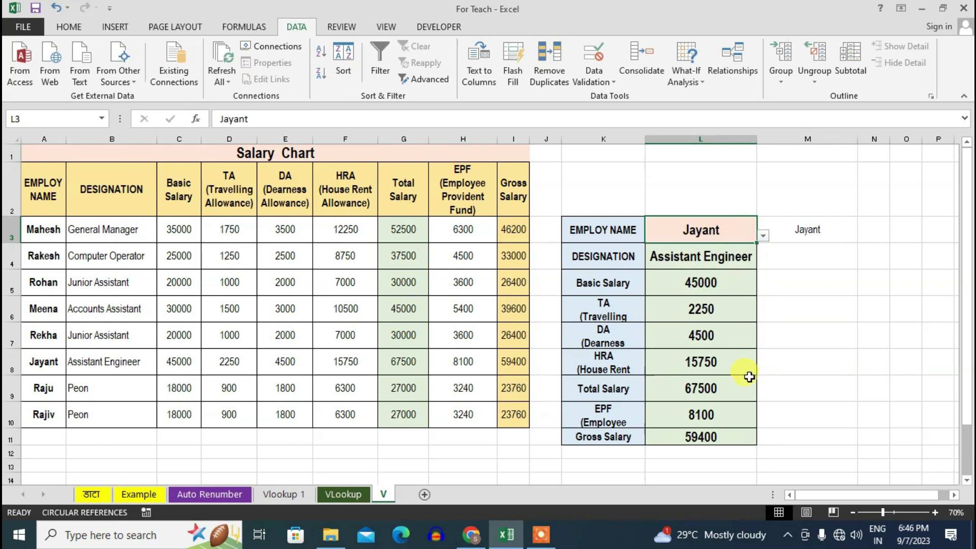
pyautogui.click(764, 236)
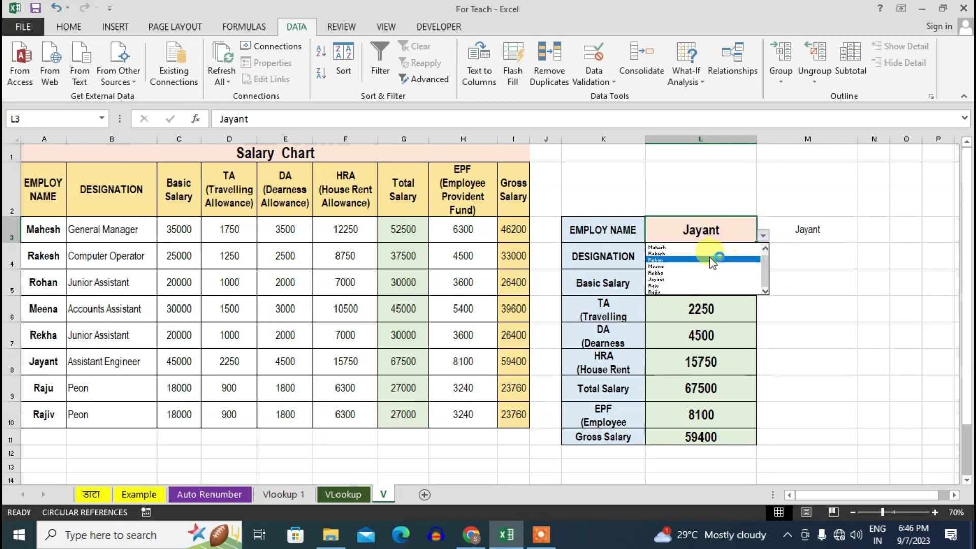
pyautogui.click(676, 272)
pyautogui.click(762, 235)
pyautogui.click(680, 253)
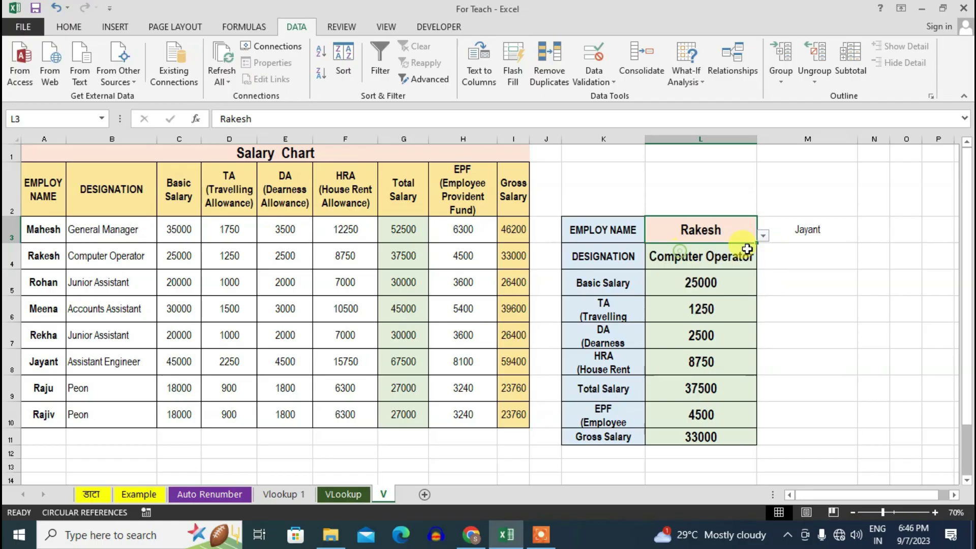
pyautogui.click(763, 235)
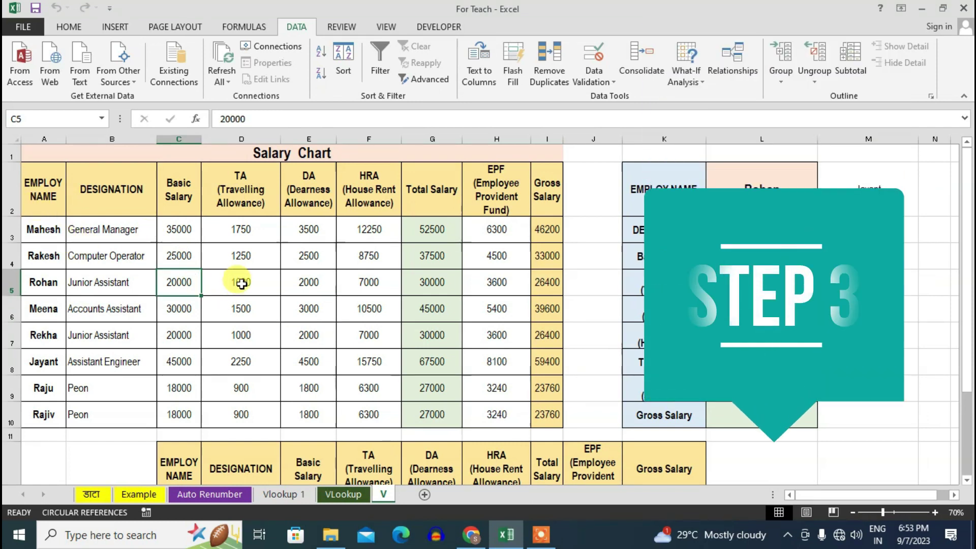
# Step: Define the workbook-scoped name EMPLOY_NAME for the salary chart range A2:I10, including its header row
pyautogui.click(241, 281)
pyautogui.click(43, 192)
pyautogui.moveTo(99, 262); pyautogui.dragTo(543, 420)
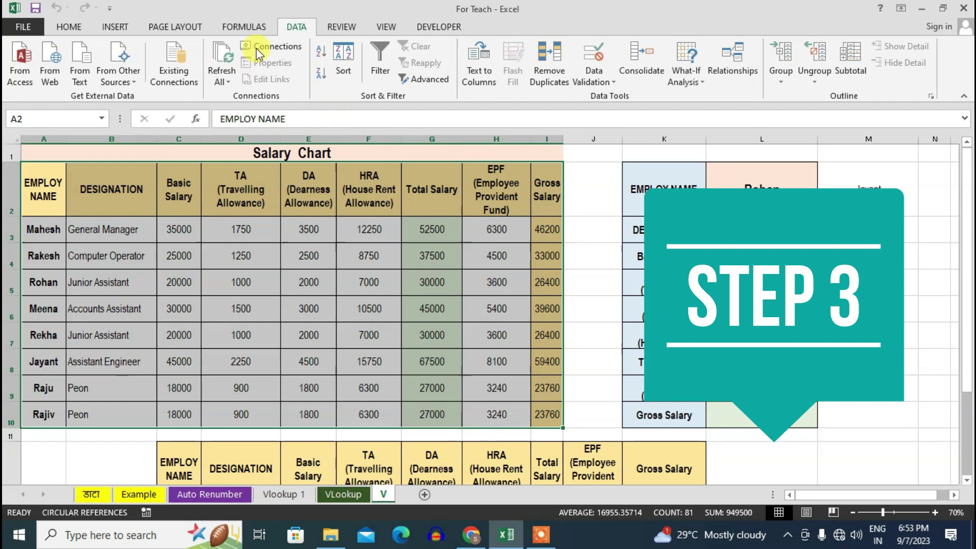
pyautogui.click(241, 31)
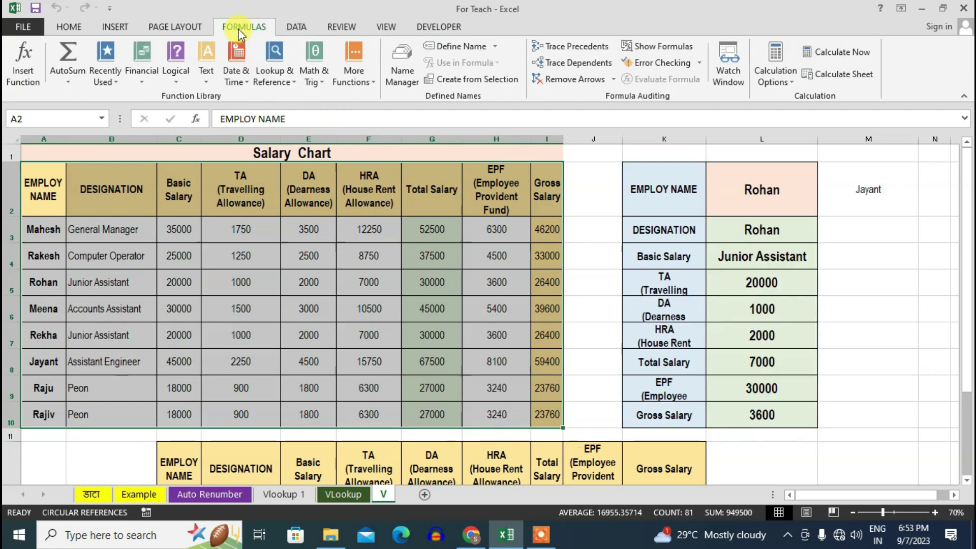
pyautogui.click(400, 80)
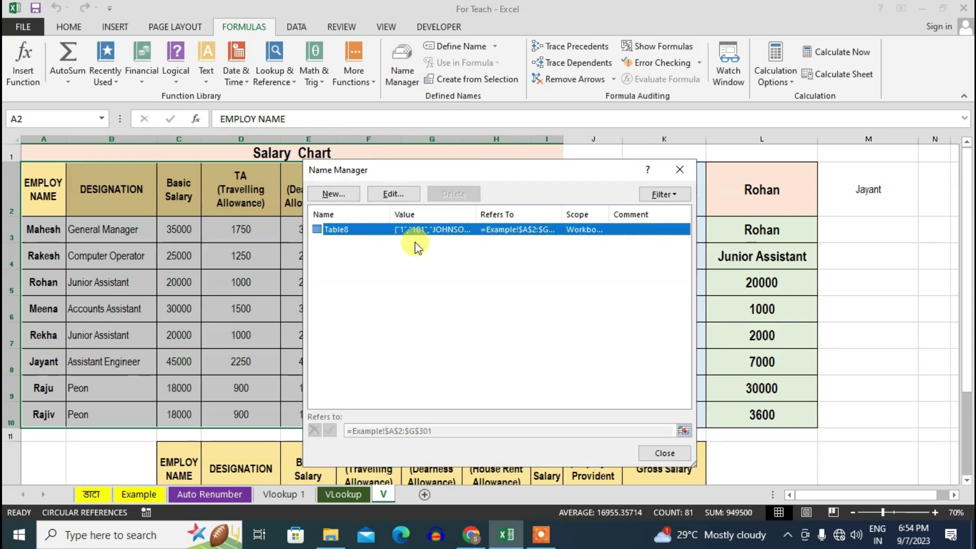
pyautogui.click(330, 194)
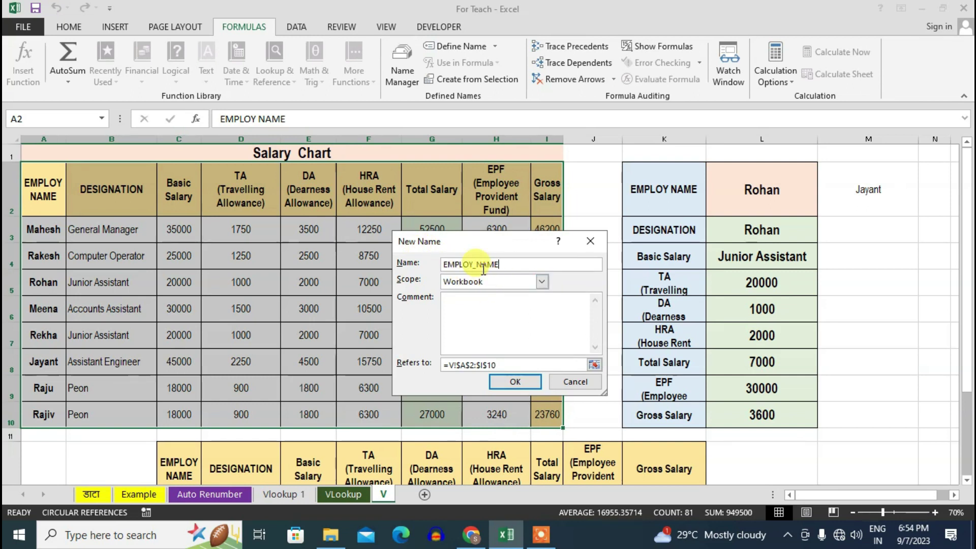
pyautogui.click(513, 385)
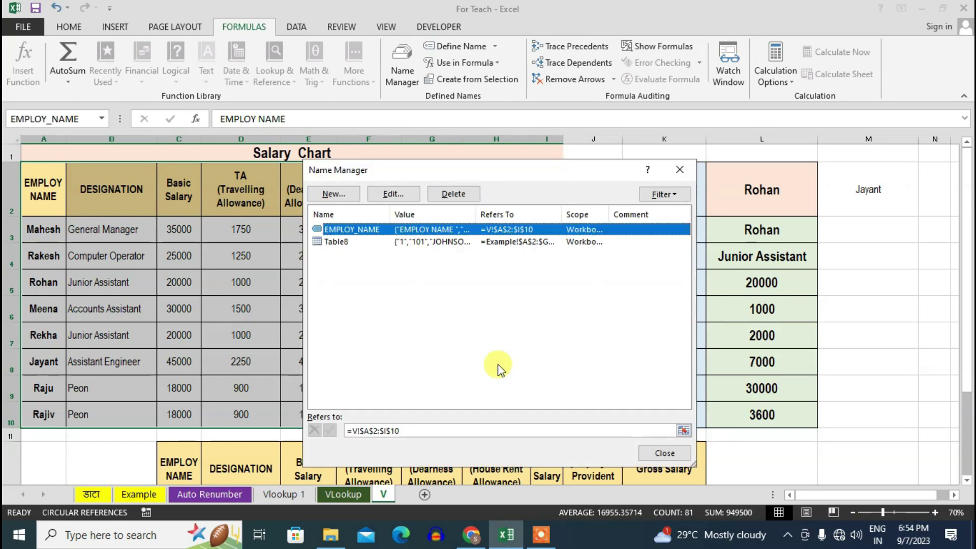
# Step: Close the Name Manager and compare the salary chart with the horizontal employee table below it
pyautogui.click(665, 453)
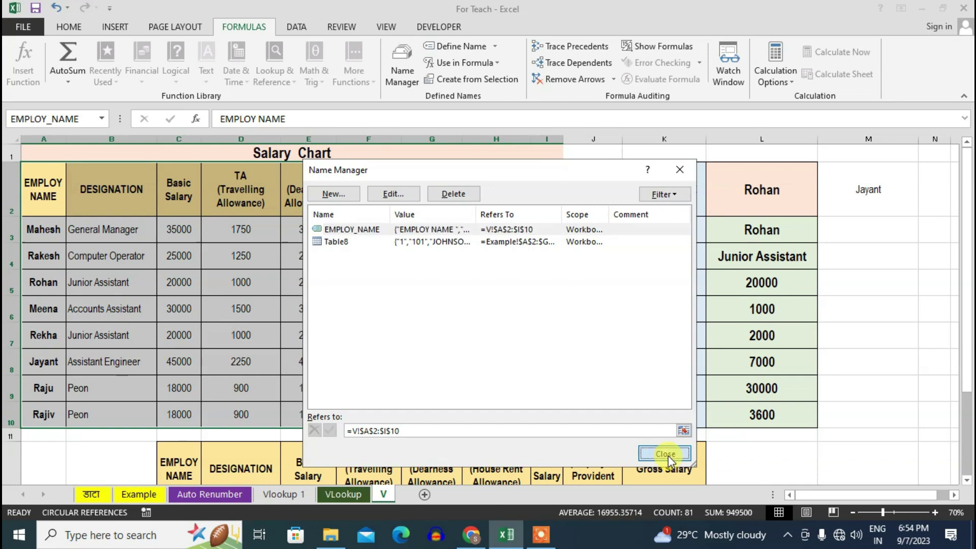
pyautogui.click(323, 282)
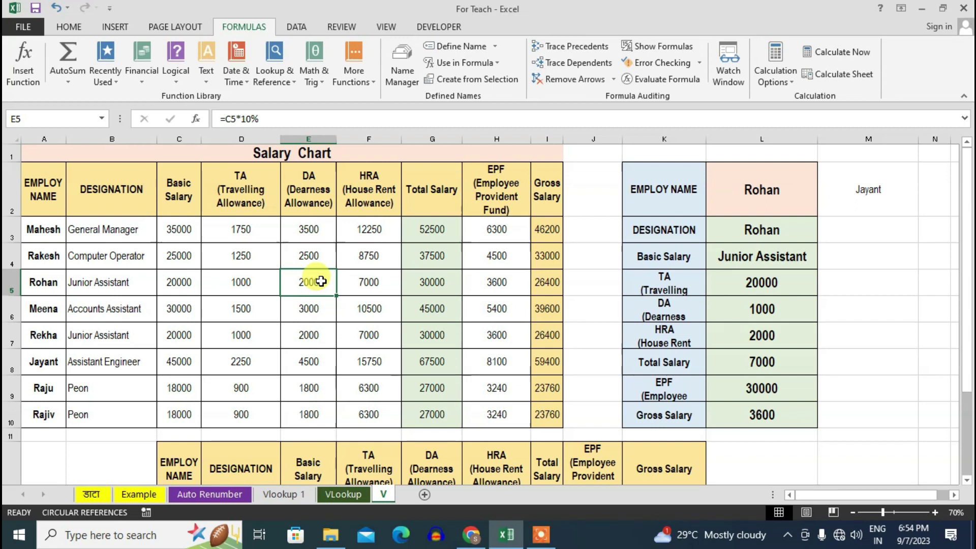
pyautogui.scroll(-3, 375, 318)
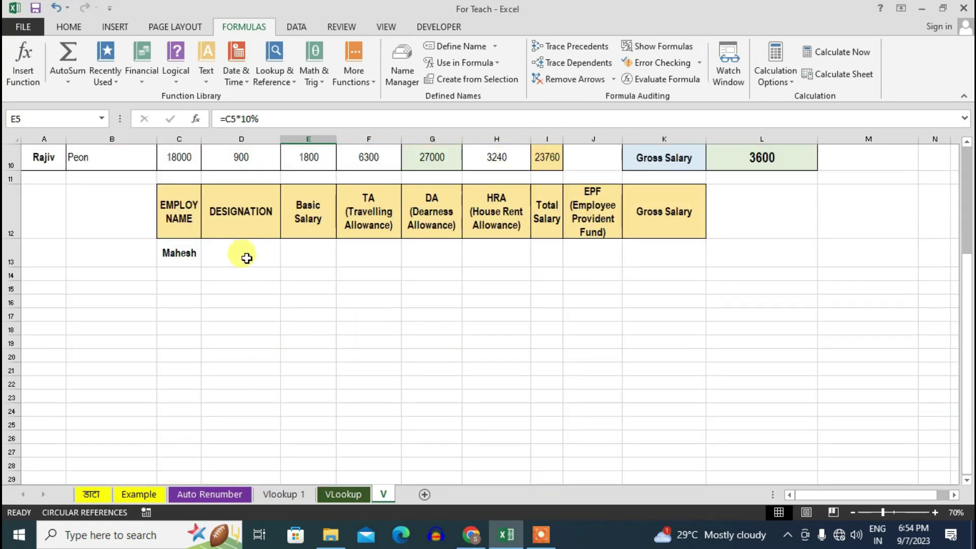
pyautogui.scroll(3, 246, 259)
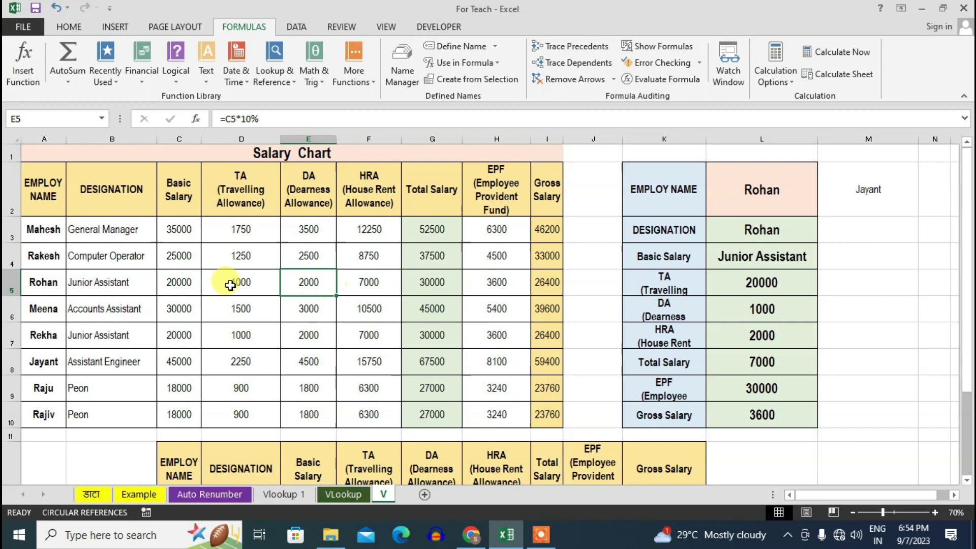
pyautogui.scroll(-1, 336, 304)
pyautogui.scroll(1, 327, 357)
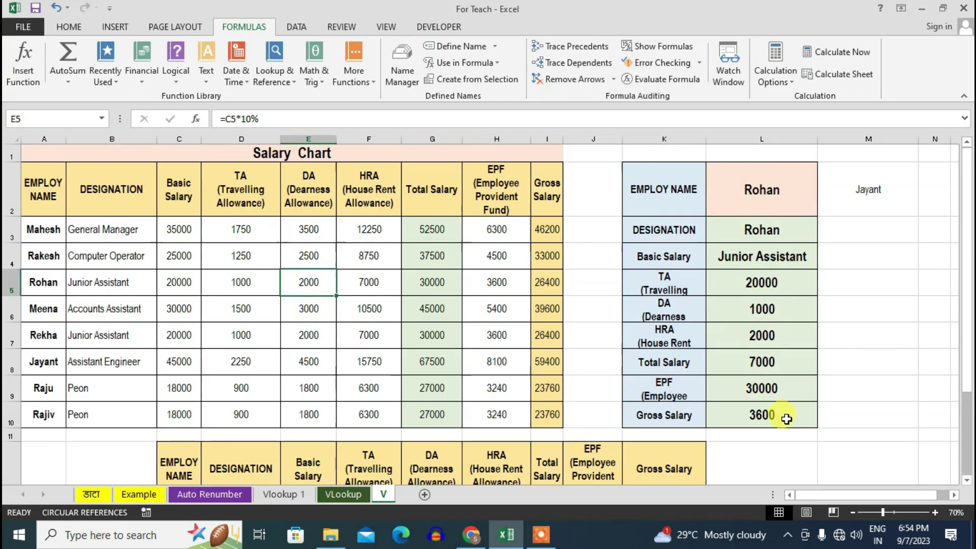
pyautogui.scroll(-2, 549, 351)
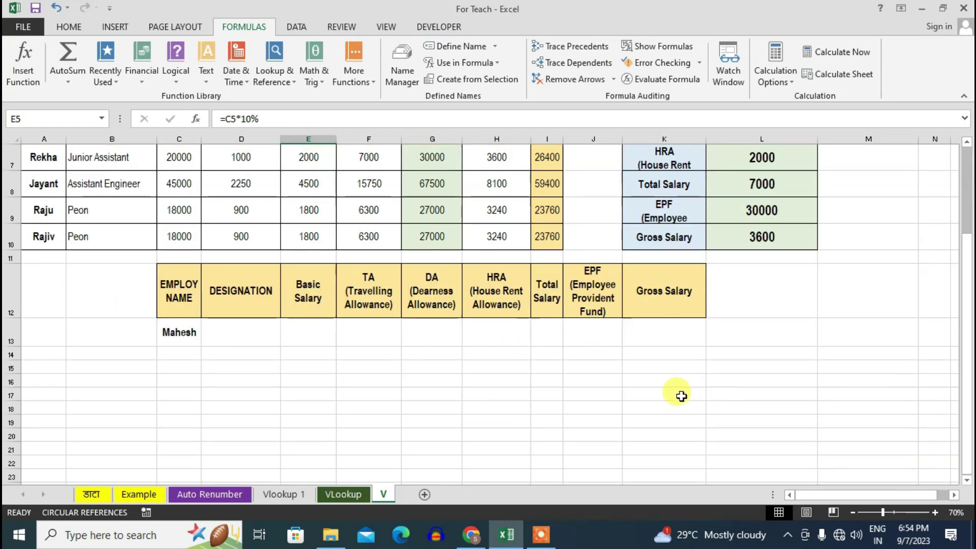
# Step: Start a VLOOKUP formula in the DESIGNATION cell D13 with C13 as the lookup value and EMPLOY_NAME as the table array
pyautogui.doubleClick(231, 334)
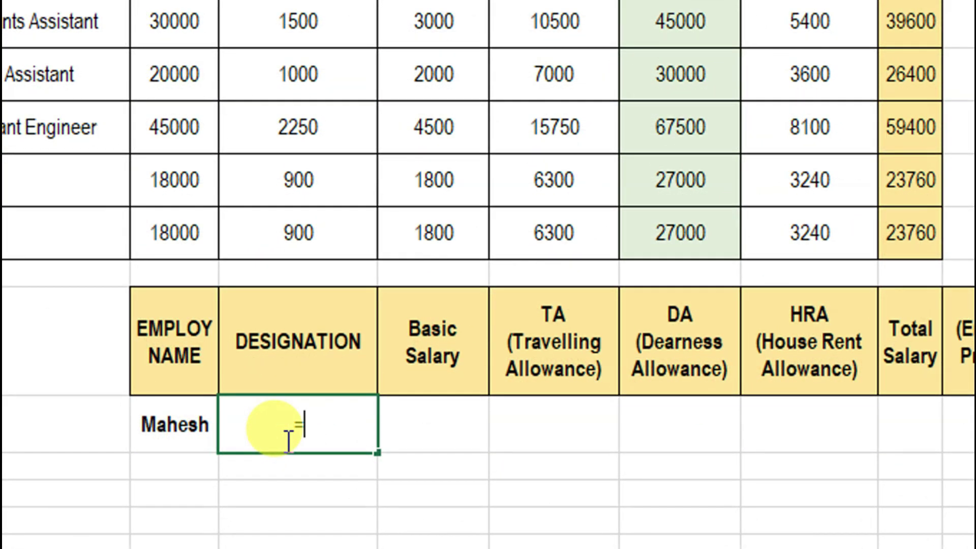
pyautogui.write('=vl')
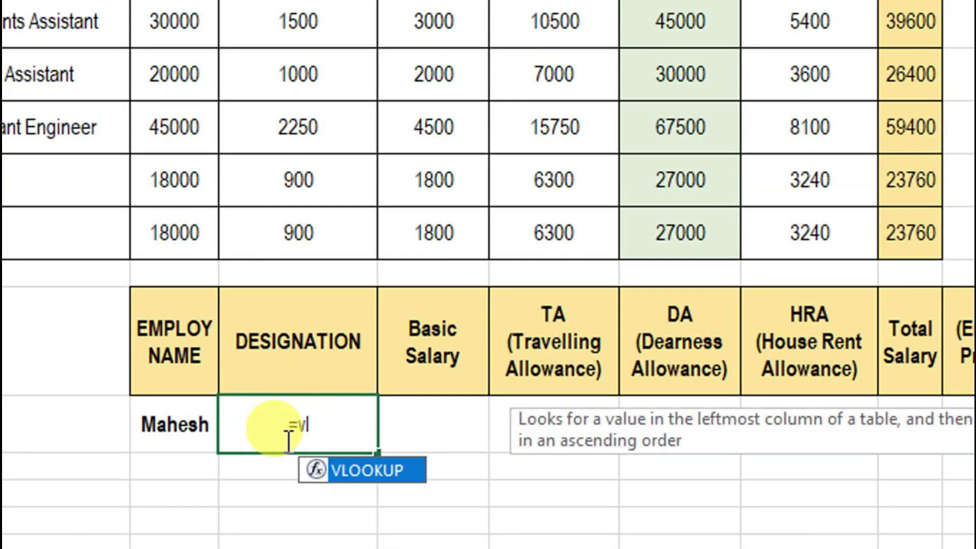
pyautogui.press('Tab')
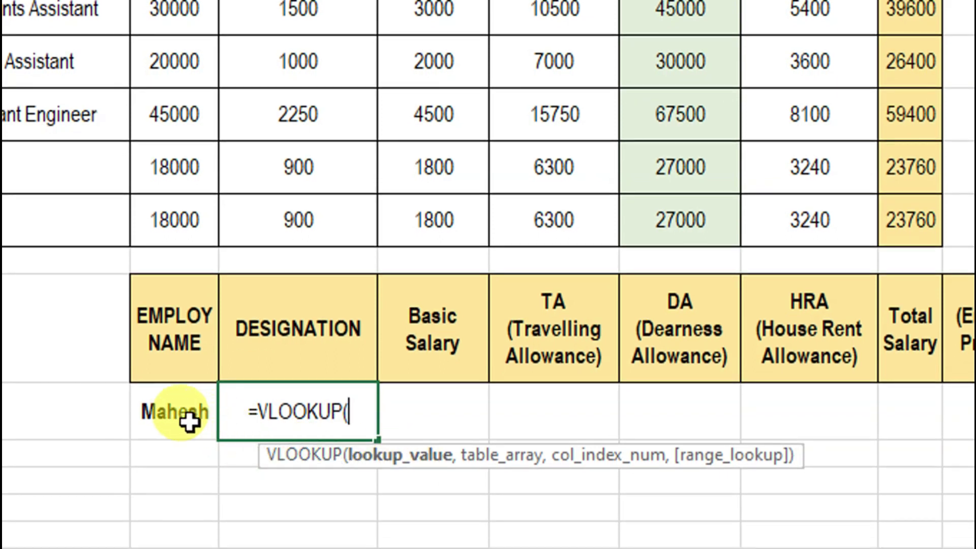
pyautogui.click(189, 422)
pyautogui.write(',')
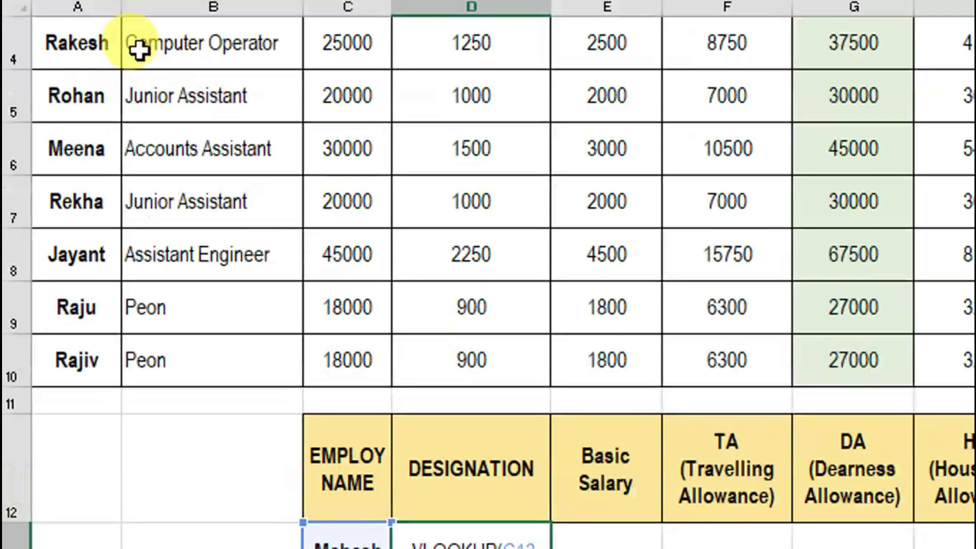
pyautogui.scroll(1, 325, 257)
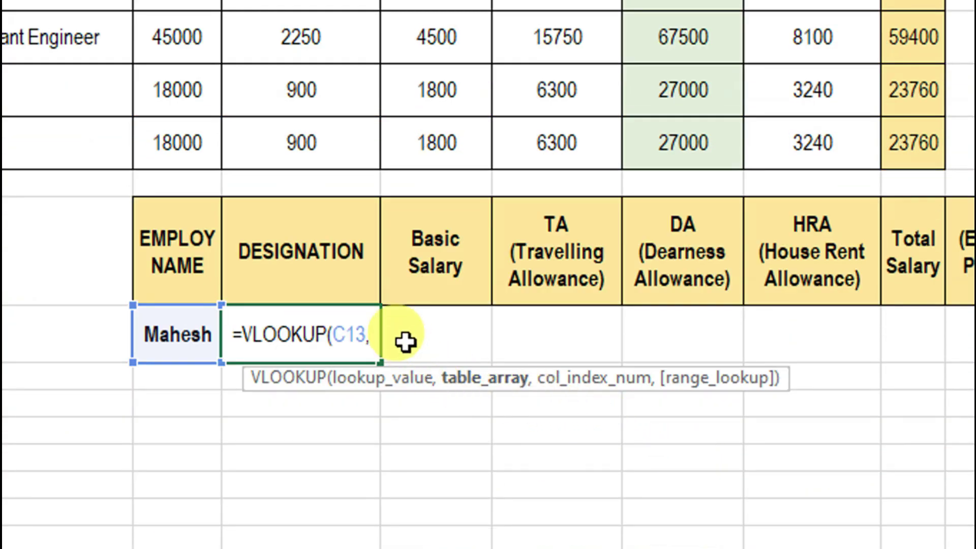
pyautogui.write('emp')
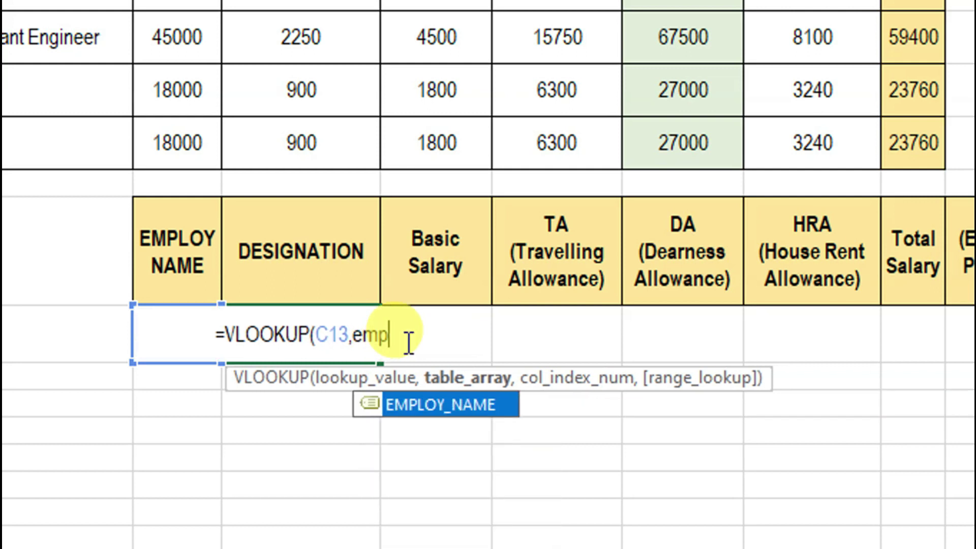
pyautogui.press('Tab')
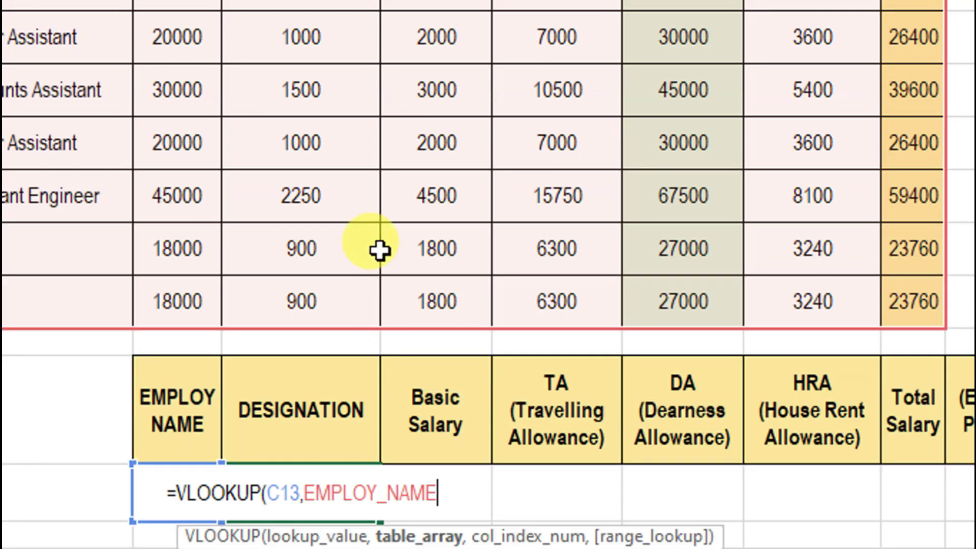
pyautogui.scroll(1, 150, 144)
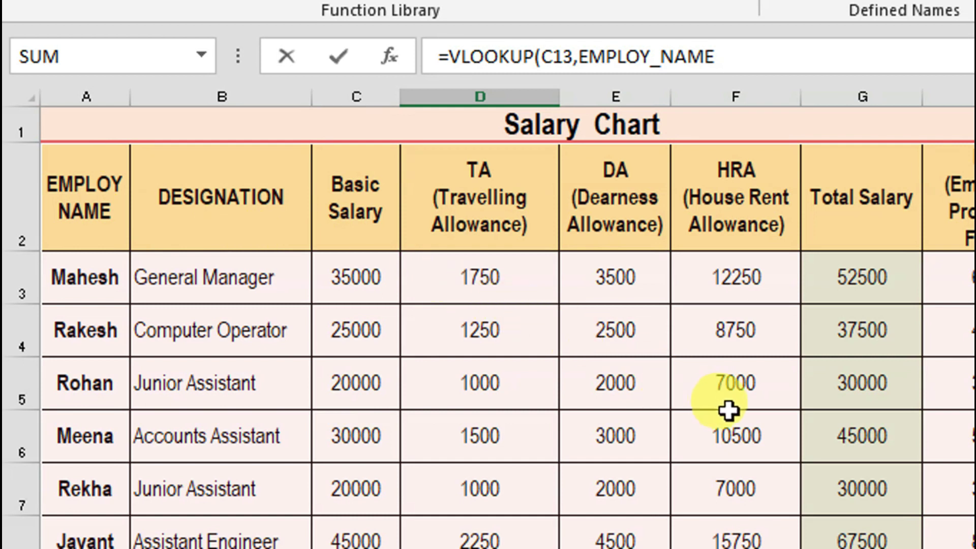
pyautogui.scroll(-2, 730, 409)
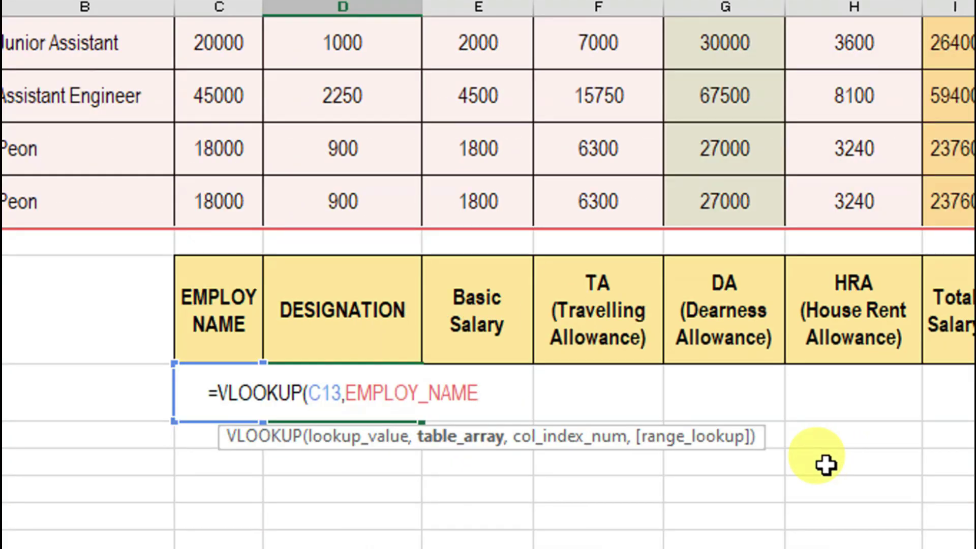
# Step: Complete the D13 VLOOKUP formula with COLUMN()-2 as the column index and 0 for an exact match
pyautogui.write(',')
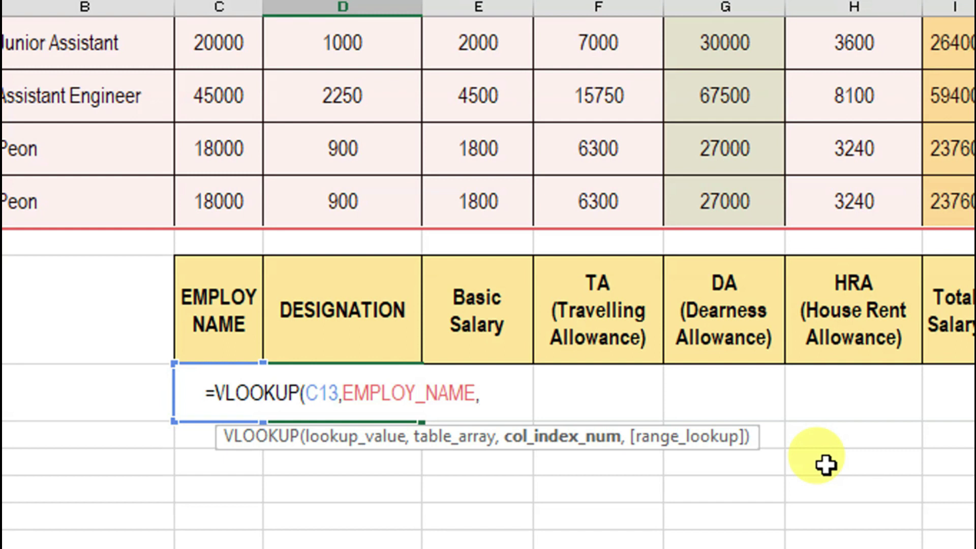
pyautogui.write('co')
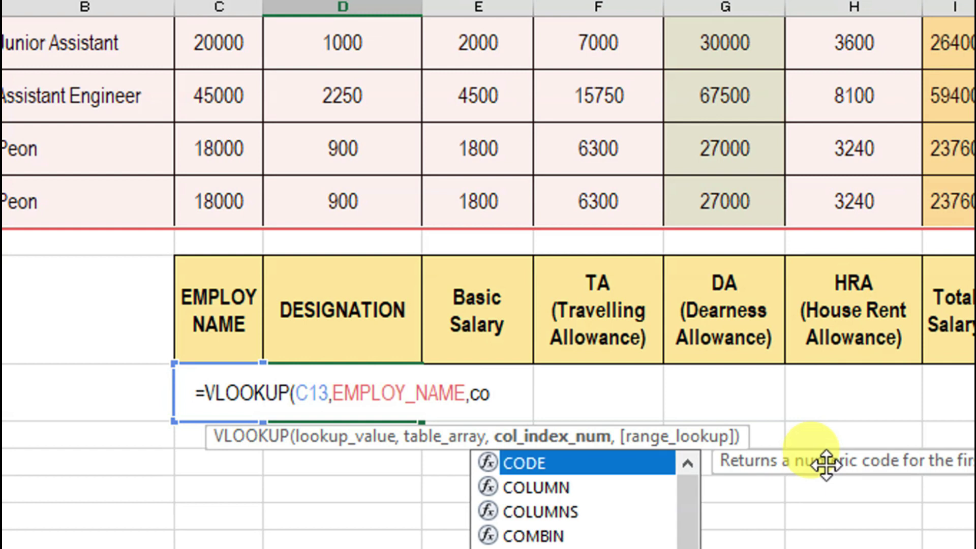
pyautogui.write('lu')
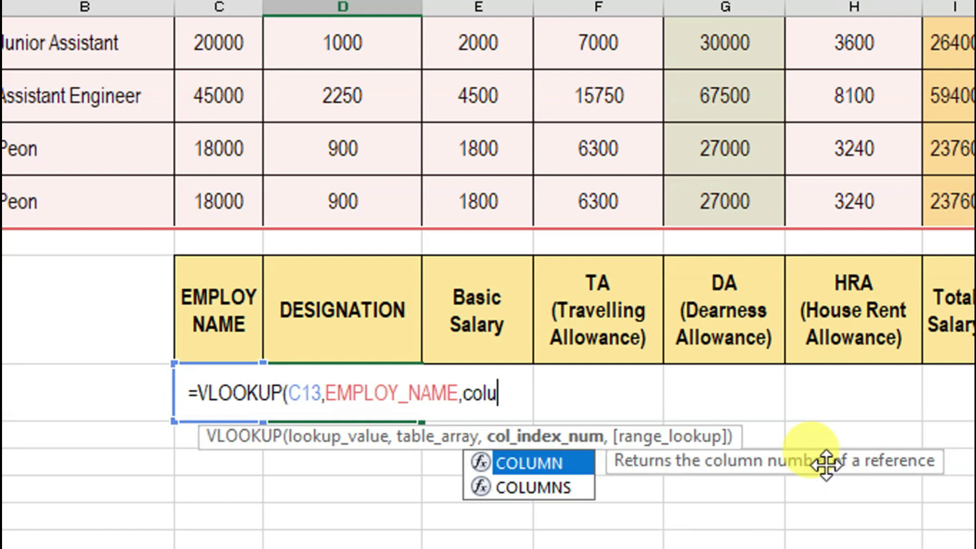
pyautogui.press('Tab')
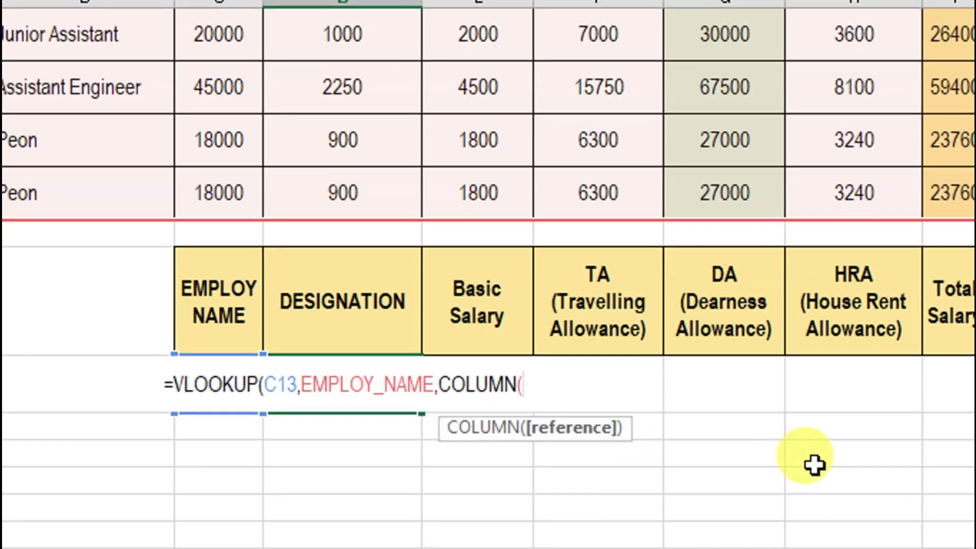
pyautogui.write(')-')
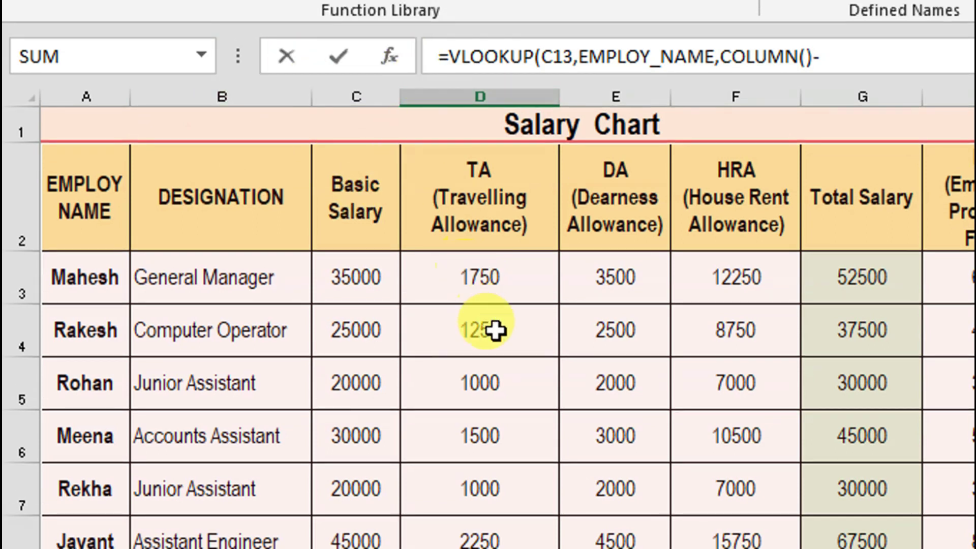
pyautogui.scroll(-2, 498, 351)
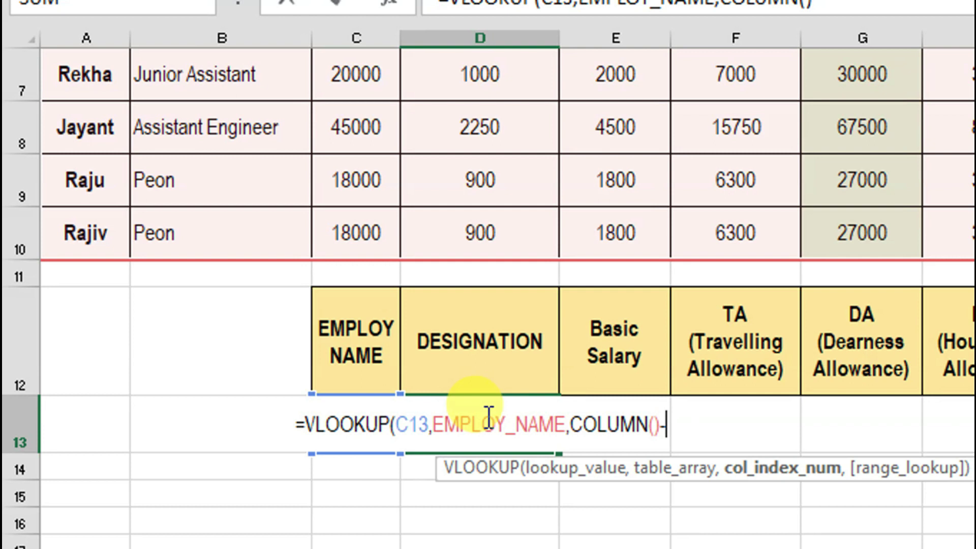
pyautogui.write('2')
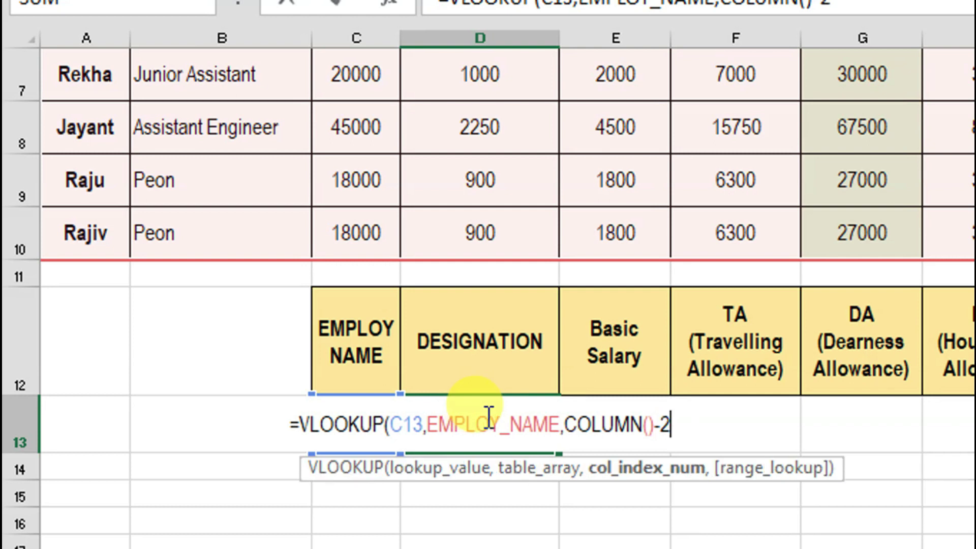
pyautogui.write(',')
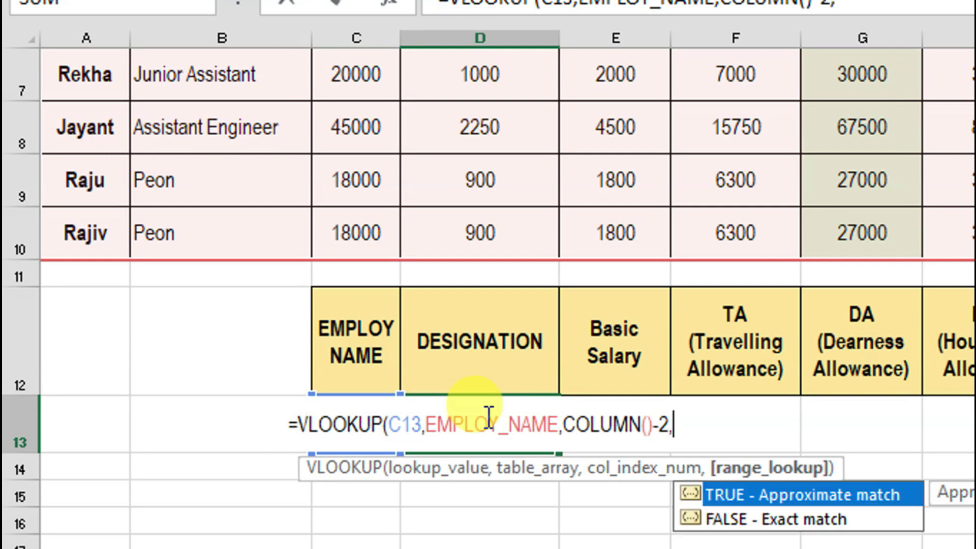
pyautogui.write('0')
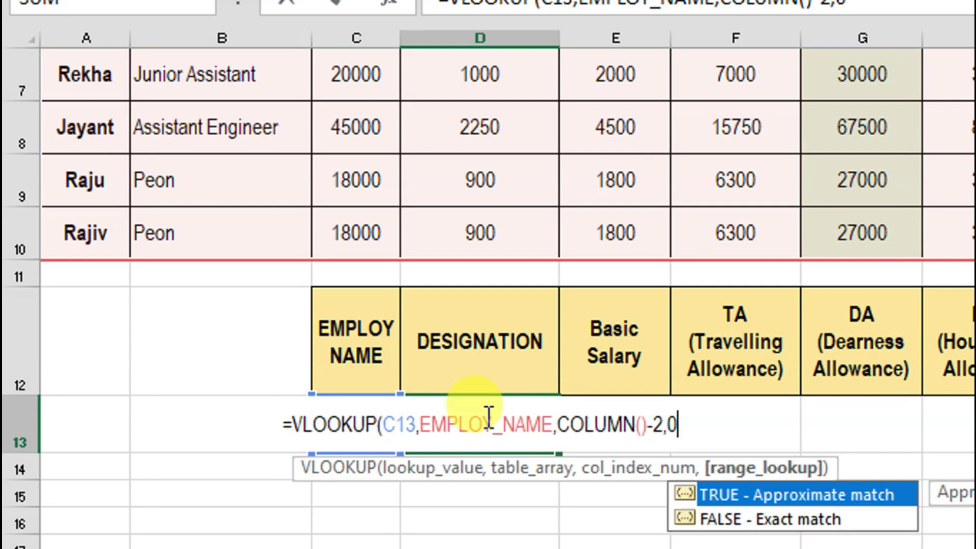
pyautogui.write(')')
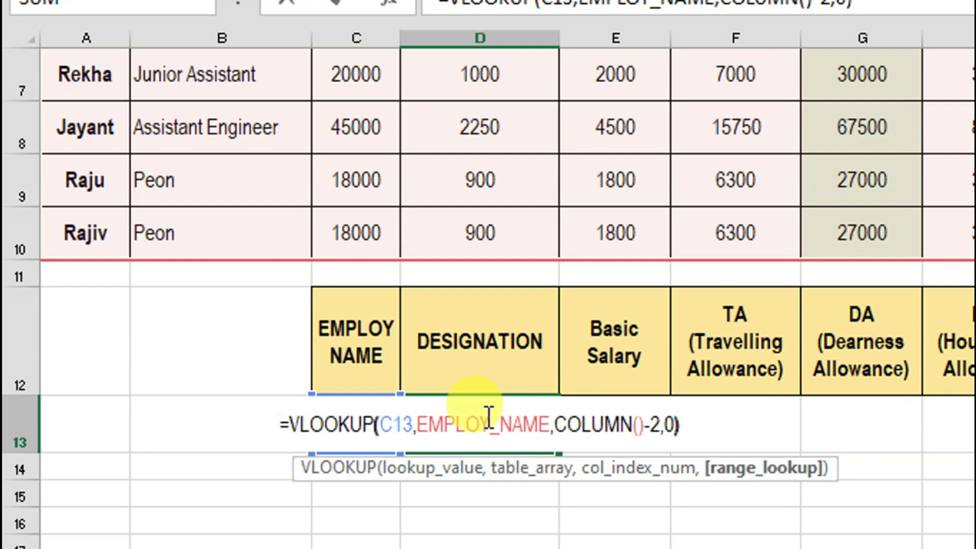
pyautogui.press('Return')
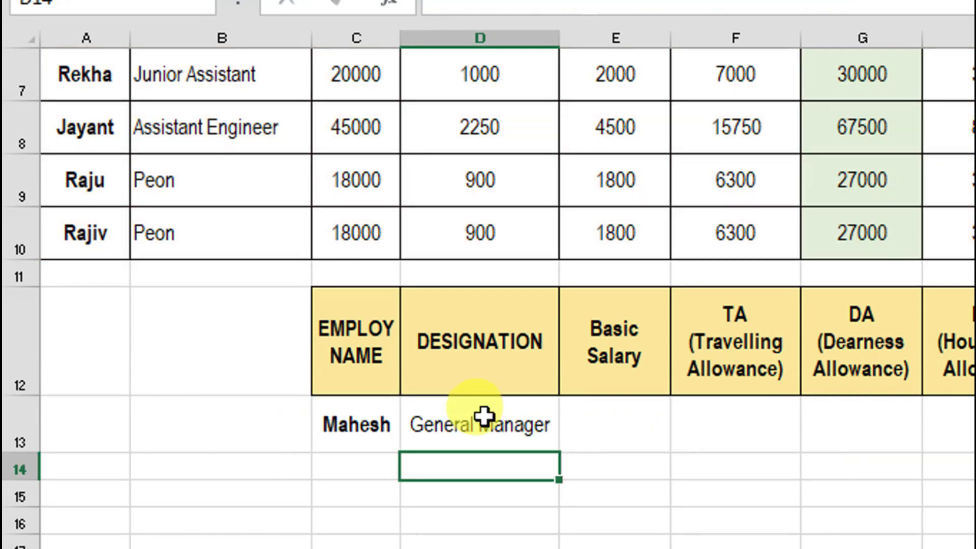
# Step: Make the C13 reference in the D13 formula absolute and fill the formula across through the Gross Salary column
pyautogui.click(481, 420)
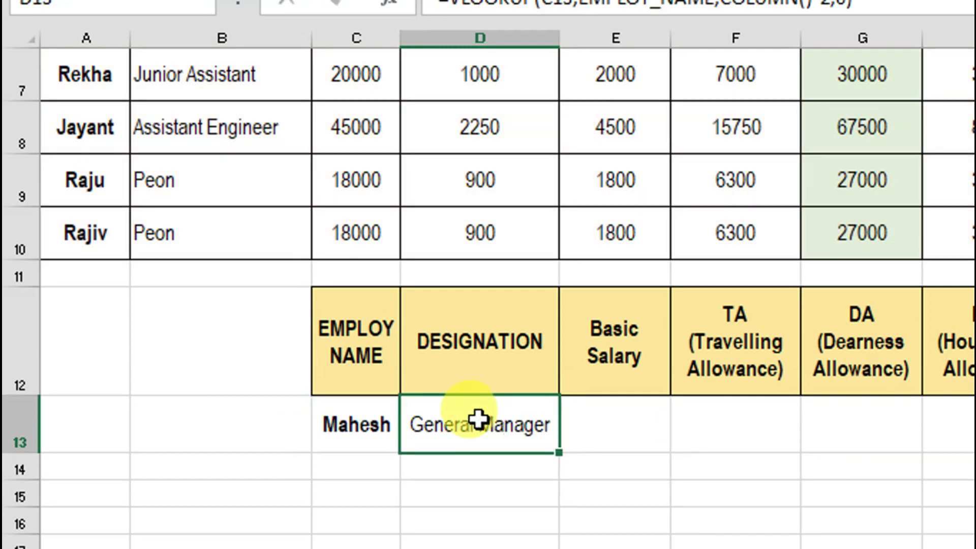
pyautogui.doubleClick(478, 420)
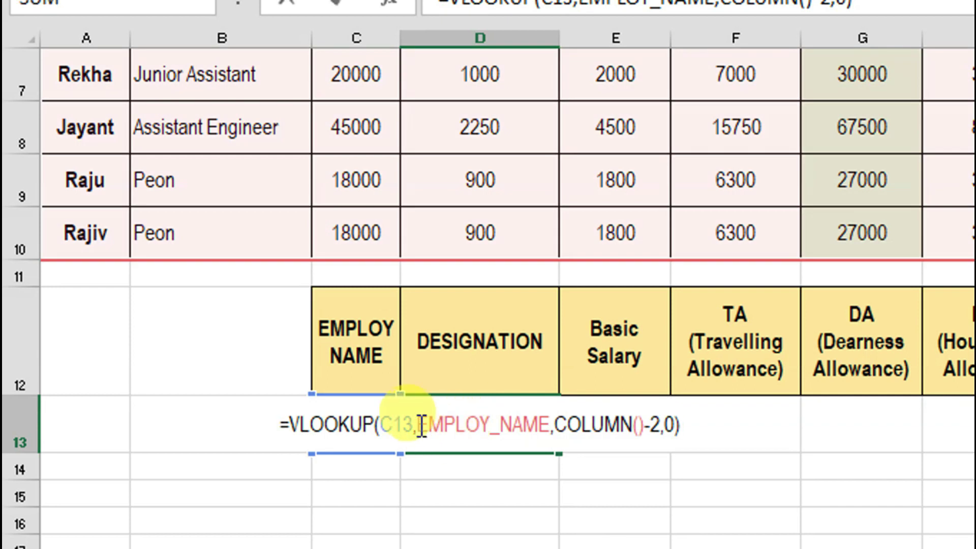
pyautogui.moveTo(409, 417); pyautogui.dragTo(394, 418)
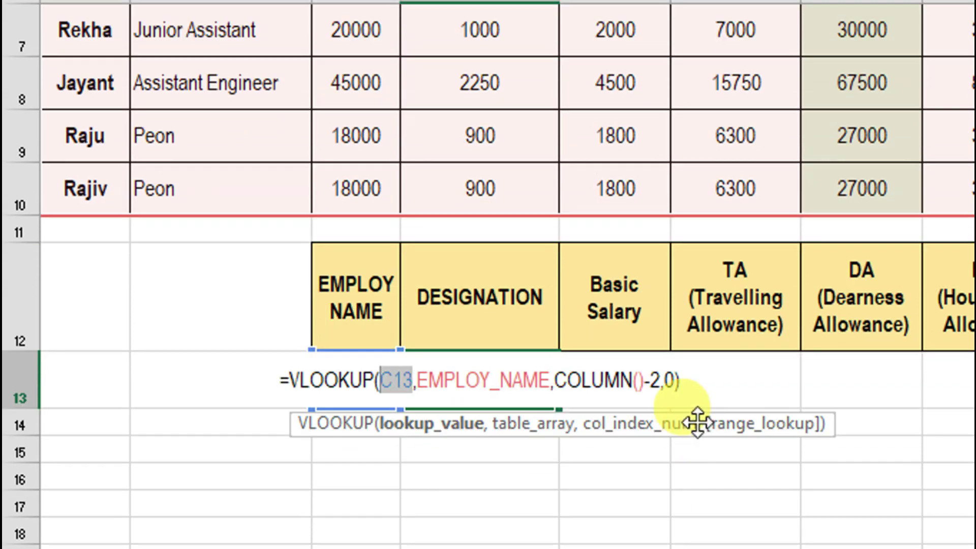
pyautogui.press('F4')
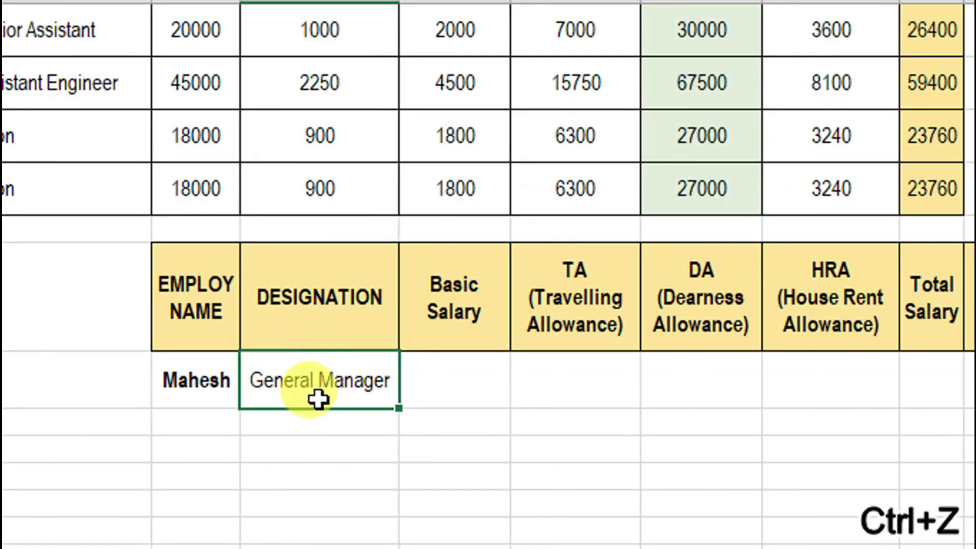
pyautogui.moveTo(397, 408); pyautogui.dragTo(975, 411)
pyautogui.moveTo(829, 410); pyautogui.dragTo(825, 410)
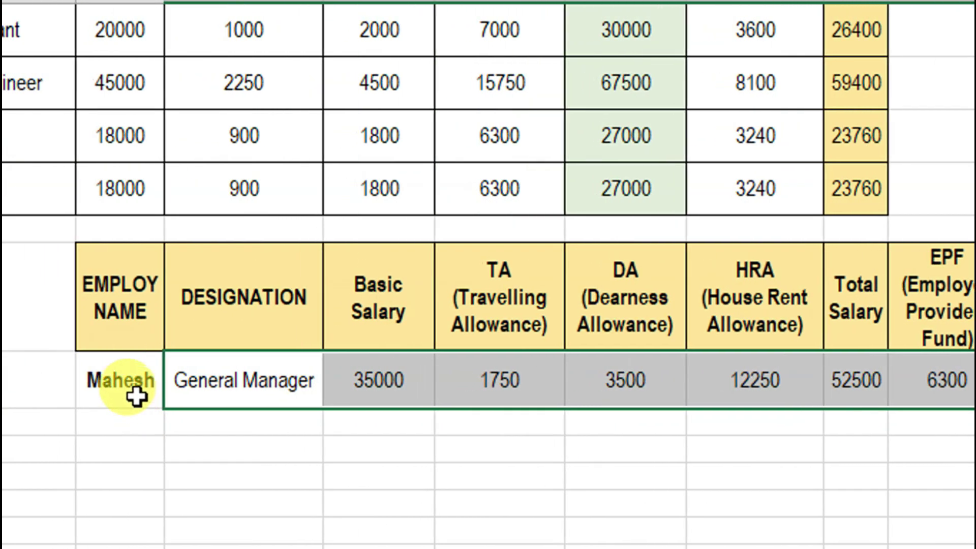
# Step: Switch the EMPLOY NAME in C13 to the salary chart's third employee to test the horizontal lookup
pyautogui.click(104, 395)
pyautogui.click(158, 395)
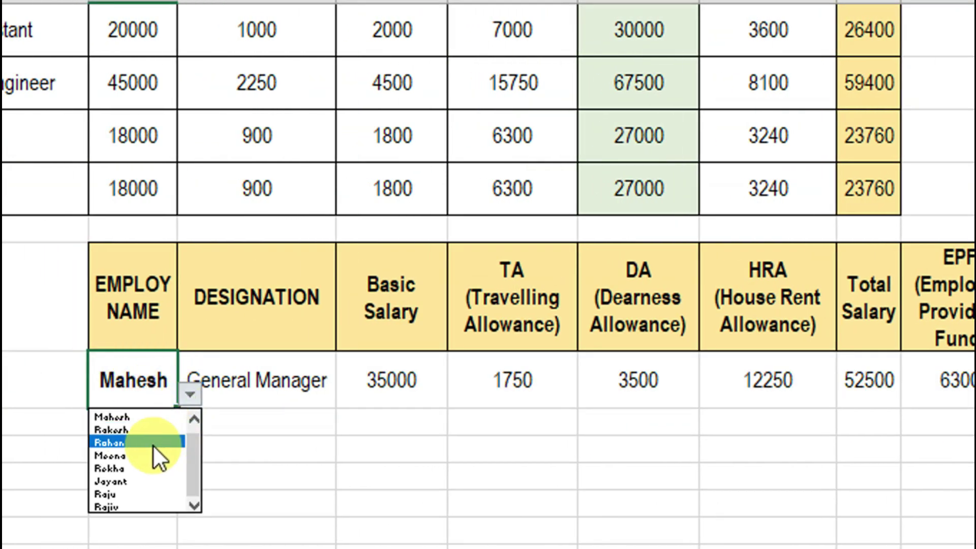
pyautogui.click(153, 443)
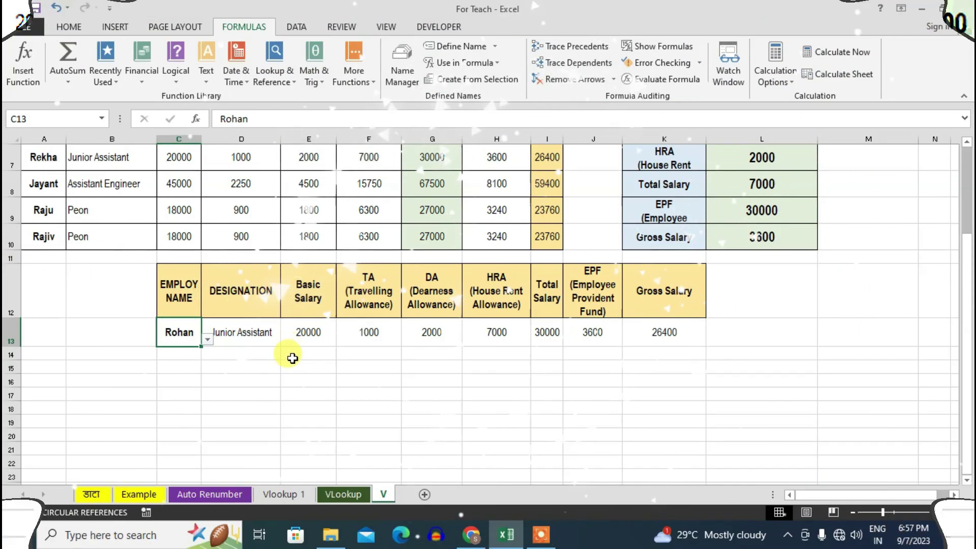
pyautogui.scroll(2, 292, 358)
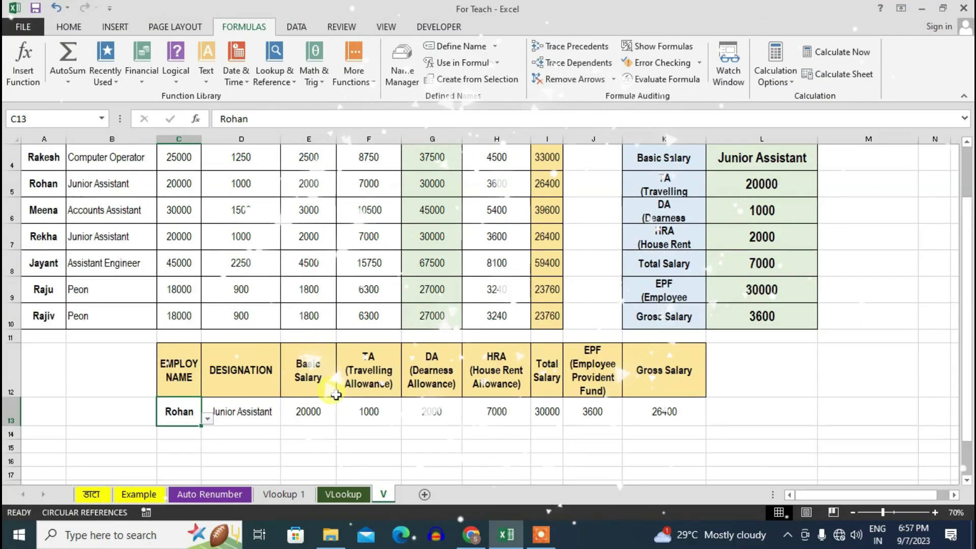
pyautogui.scroll(-2, 742, 363)
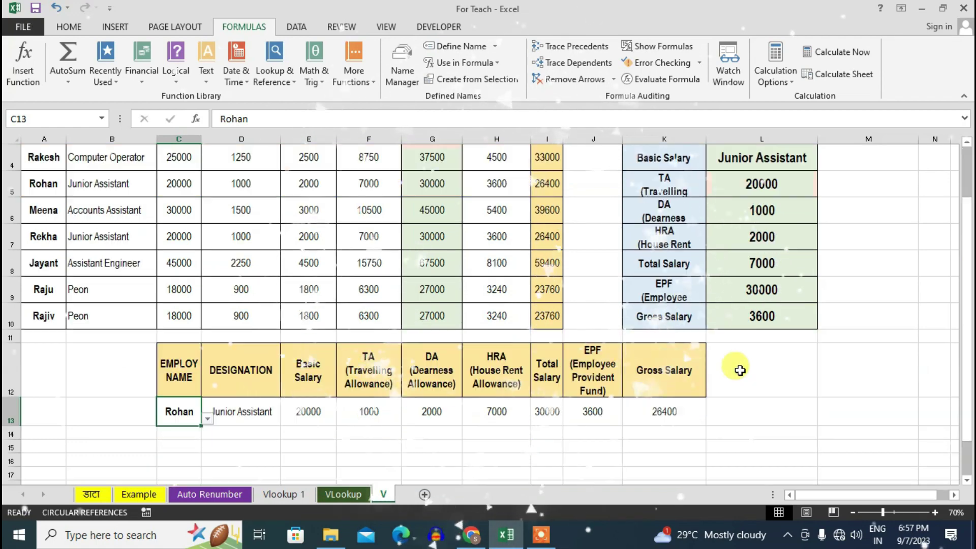